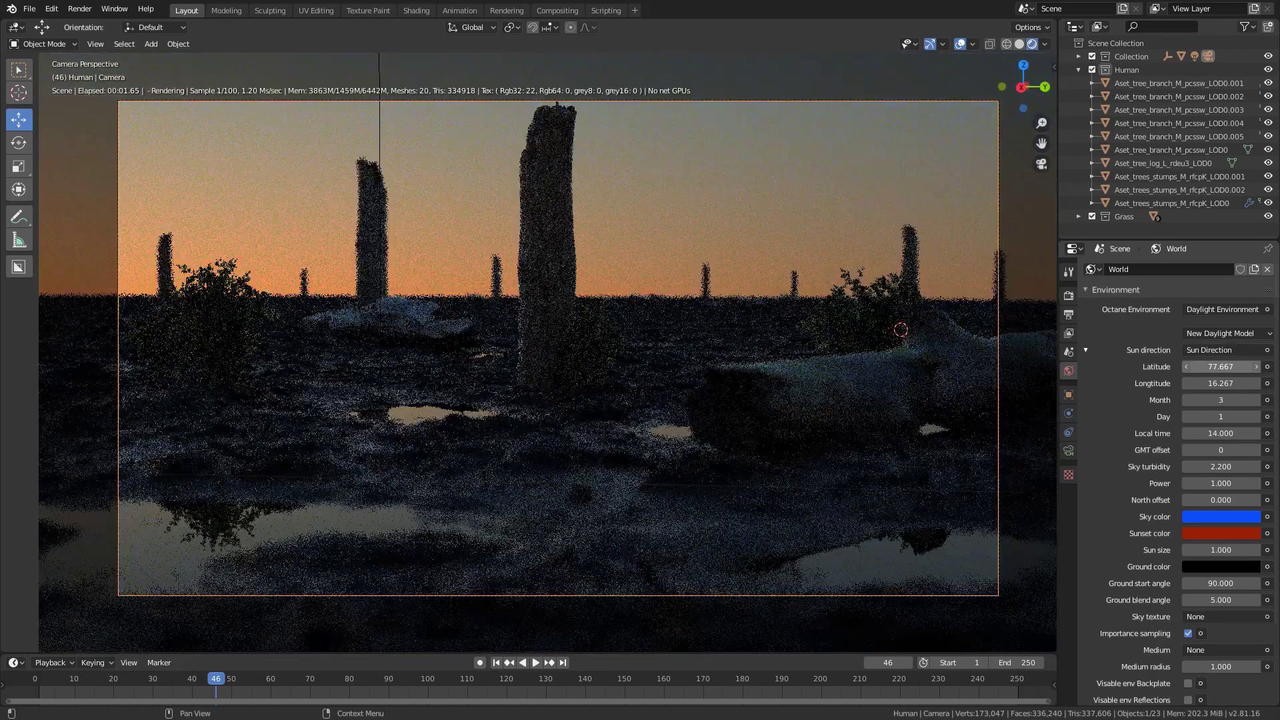
Lower the World daylight latitude to 73.367.
drag(1220, 366, 1180, 367)
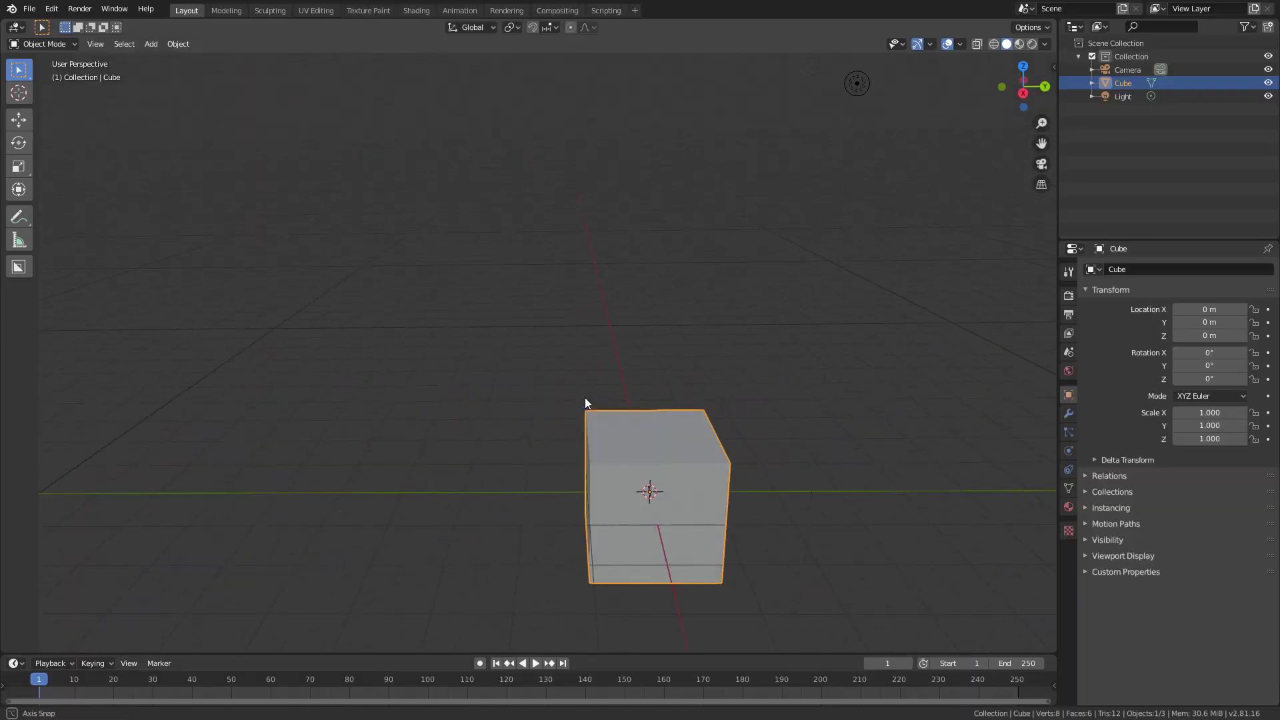
Switch the viewport to Rendered shading and frame one large face of the selected cube.
middle_drag(639, 421, 586, 407)
key(z)
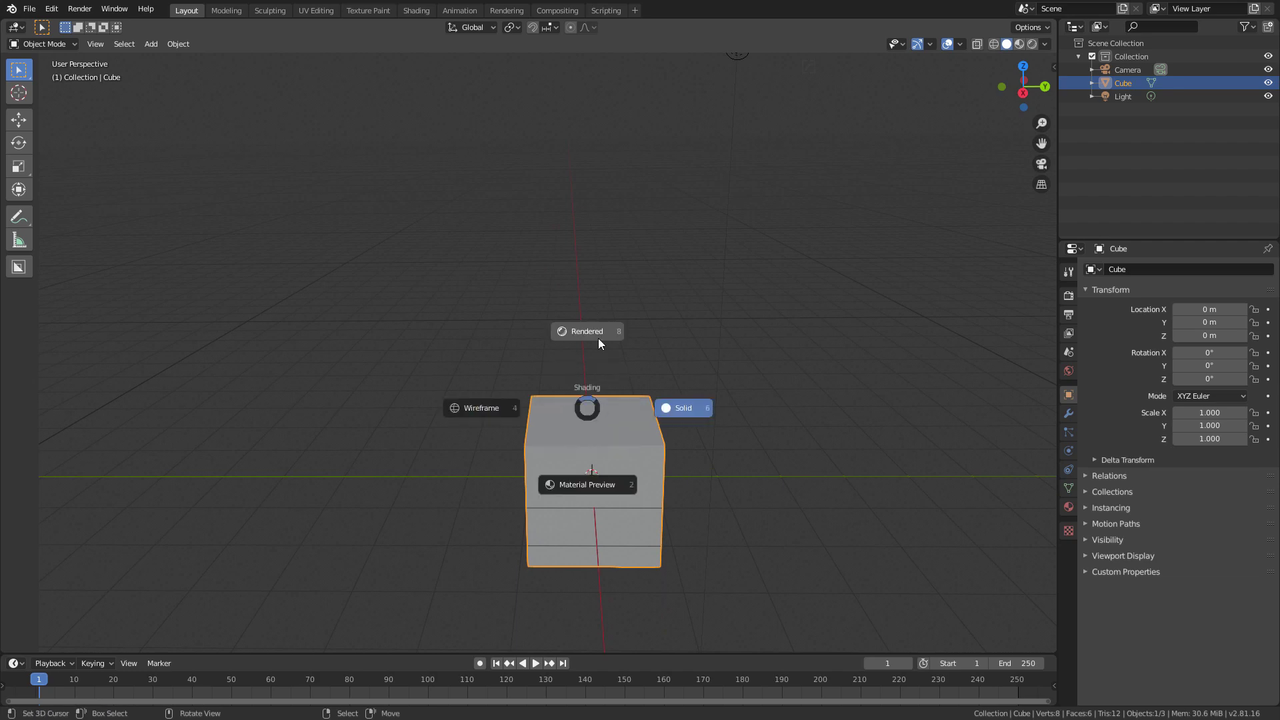
click(561, 374)
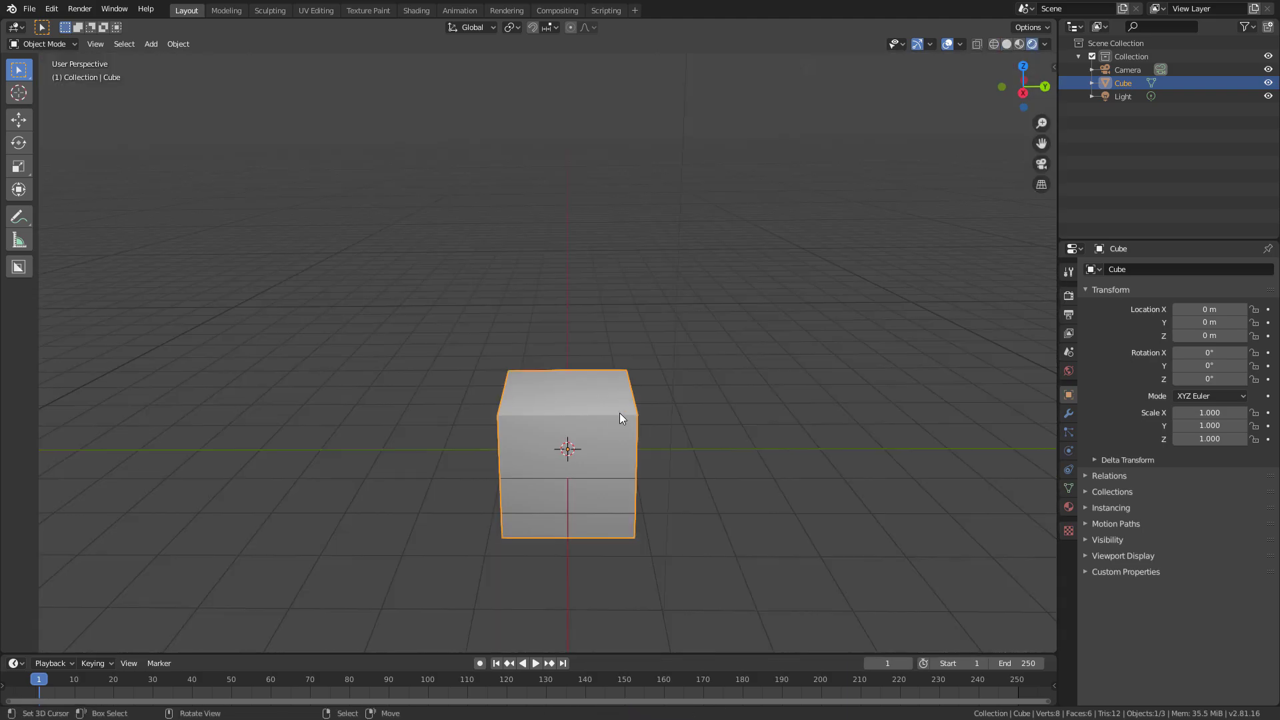
shift+middle_drag(619, 413, 594, 357)
click(689, 327)
mouse_move(690, 327)
middle_down()
mouse_move(708, 346)
mouse_move(597, 412)
mouse_move(665, 331)
middle_up()
scroll(708, 346, up, 3)
scroll(597, 412, down, 3)
click(664, 332)
Show the Render Properties and browse the render engine list, keeping Eevee.
click(1069, 295)
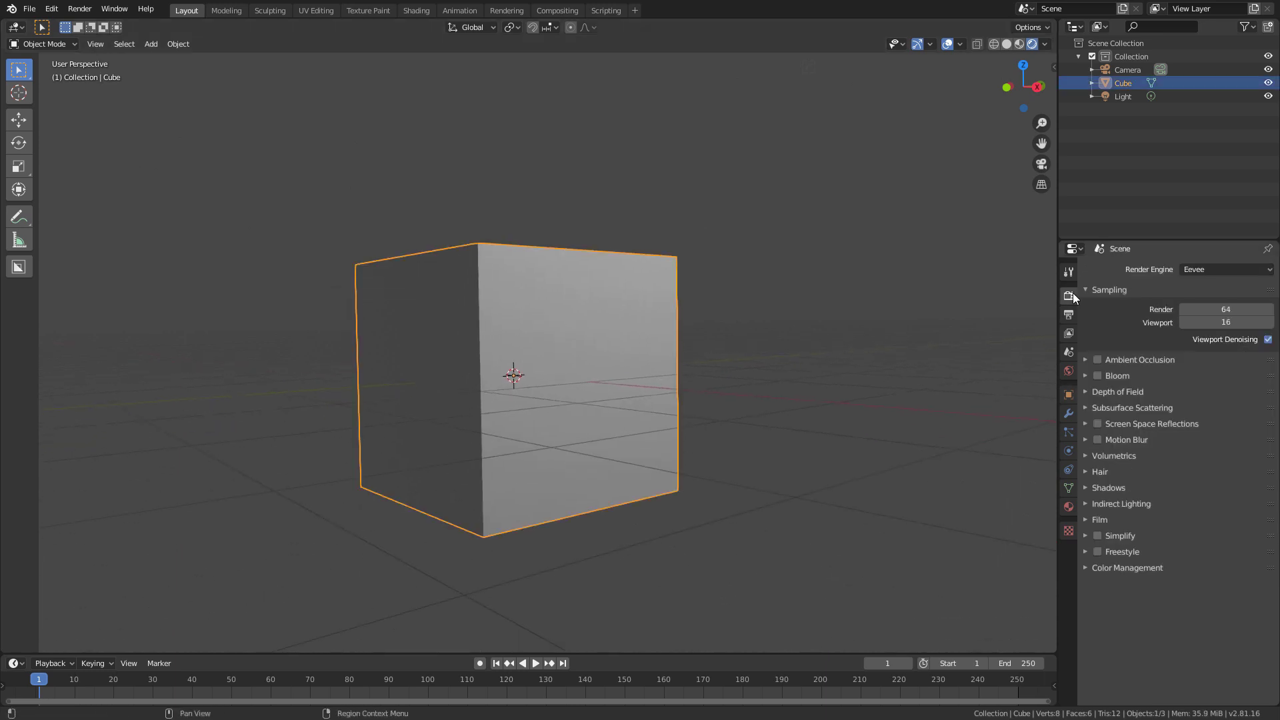
click(1197, 273)
click(1212, 272)
middle_drag(849, 310, 846, 306)
click(1210, 271)
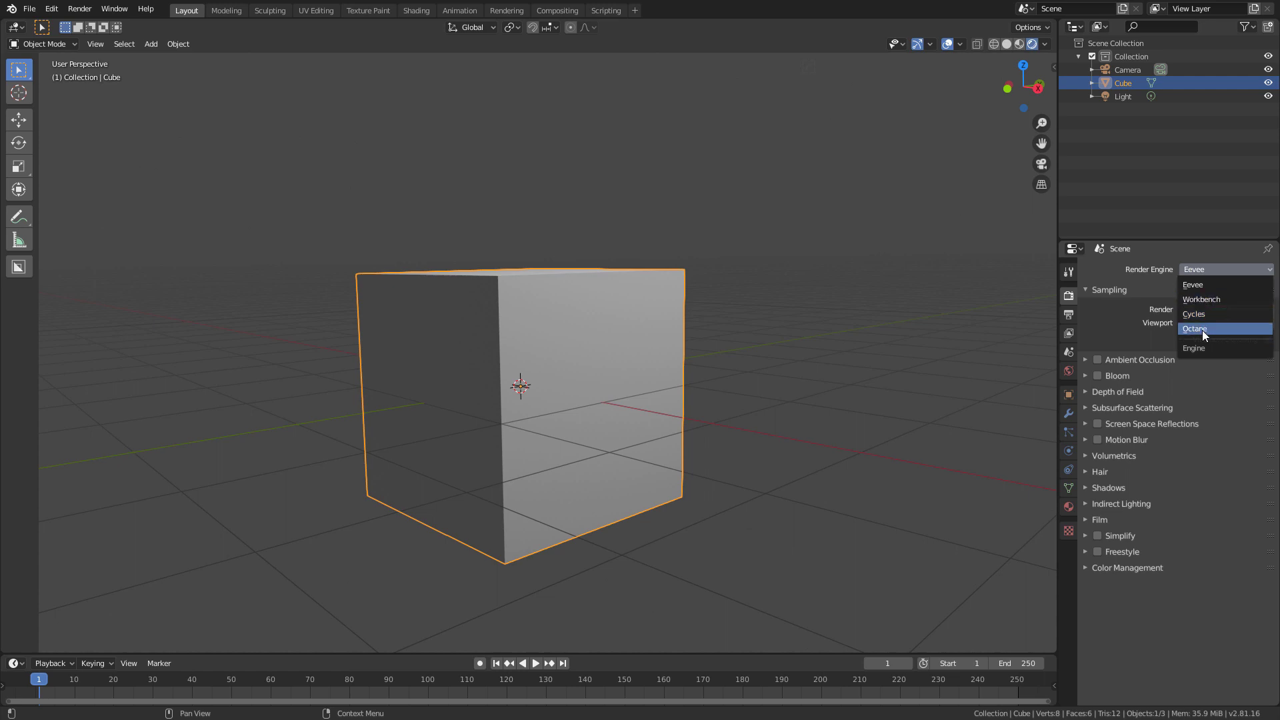
Switch the render engine to Cycles, then Octane, and view the rendered cube.
click(1203, 313)
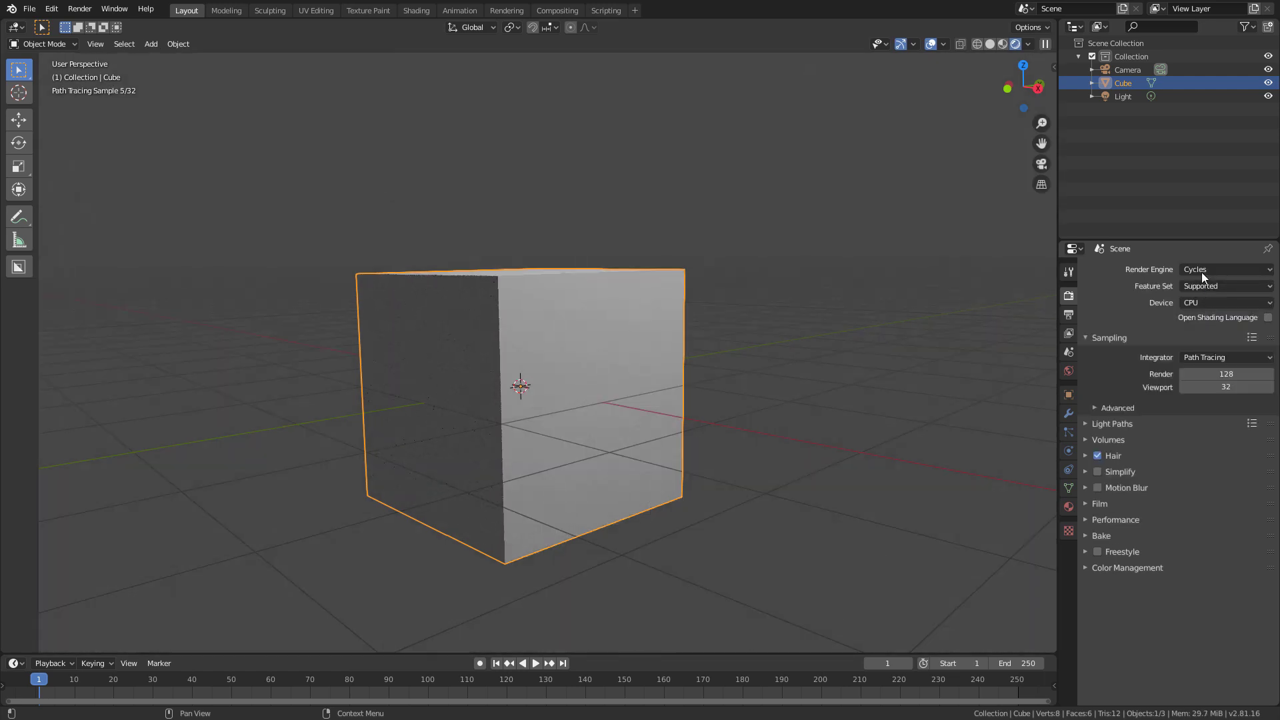
click(1202, 274)
click(1200, 327)
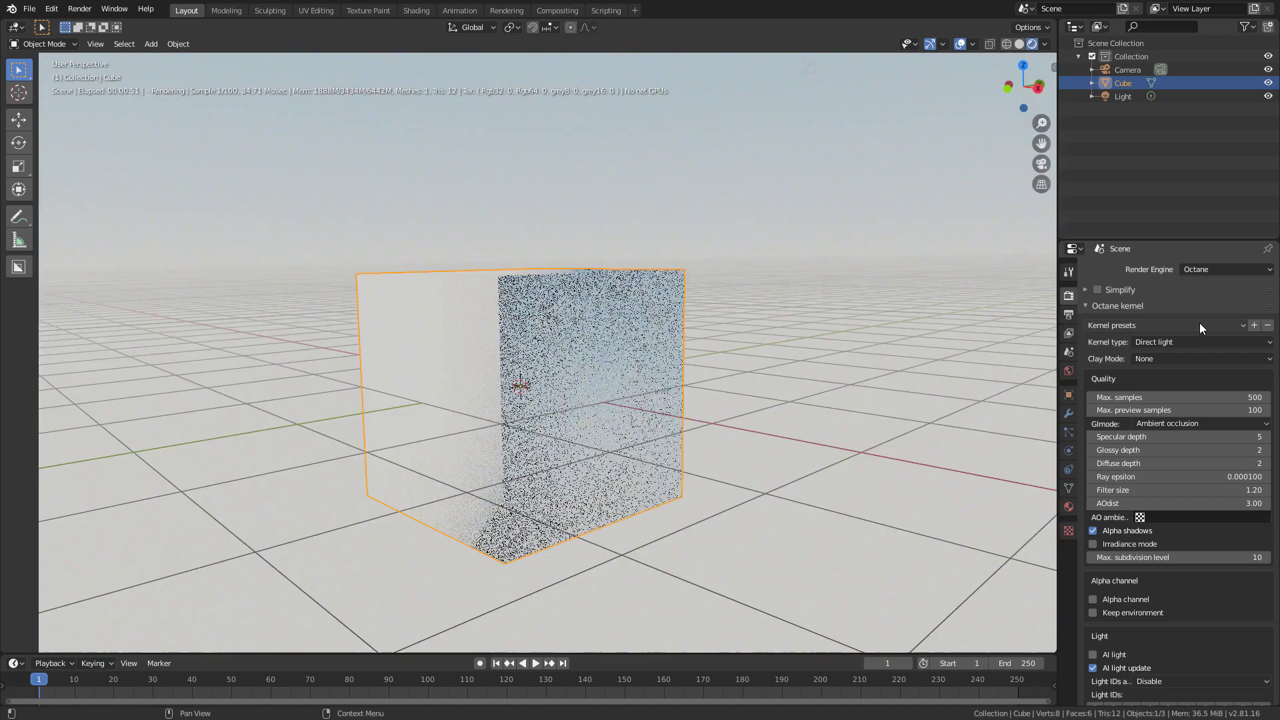
mouse_move(842, 363)
middle_down()
mouse_move(743, 346)
mouse_move(799, 393)
mouse_move(870, 380)
mouse_move(865, 350)
mouse_move(830, 360)
middle_up()
Set the render engine back to Cycles with GPU Compute as the device.
click(1183, 270)
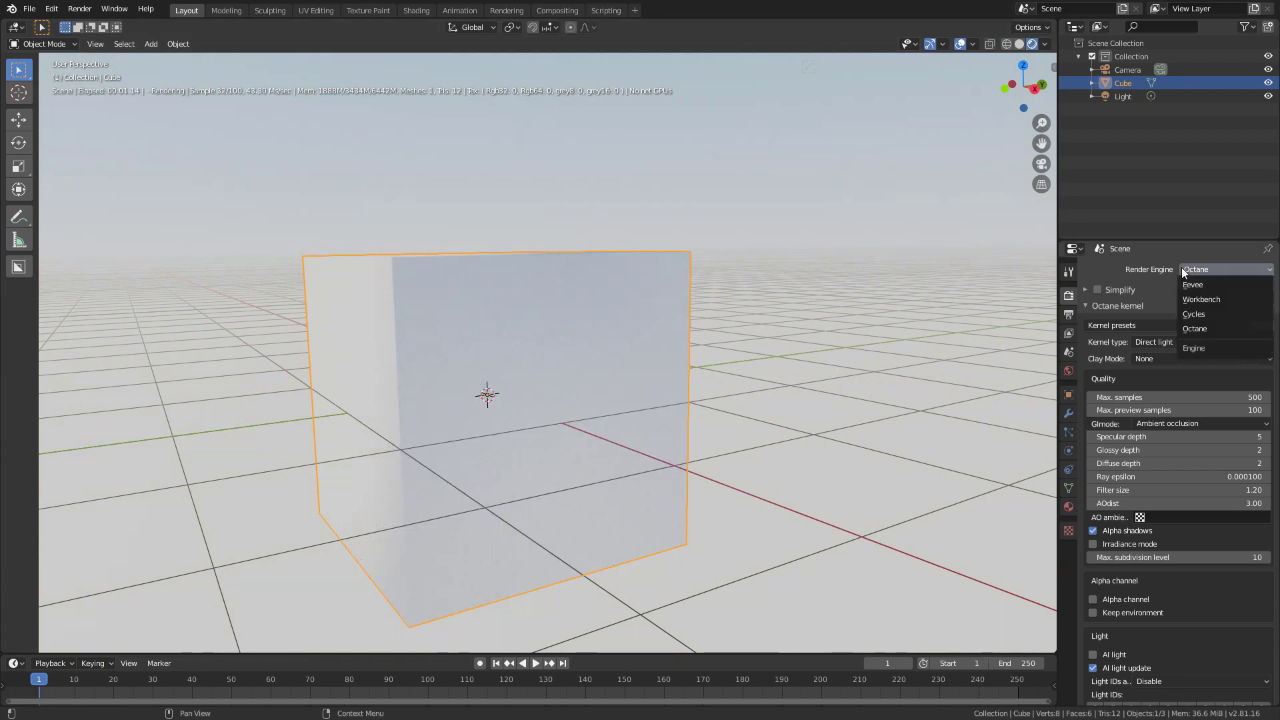
click(1203, 316)
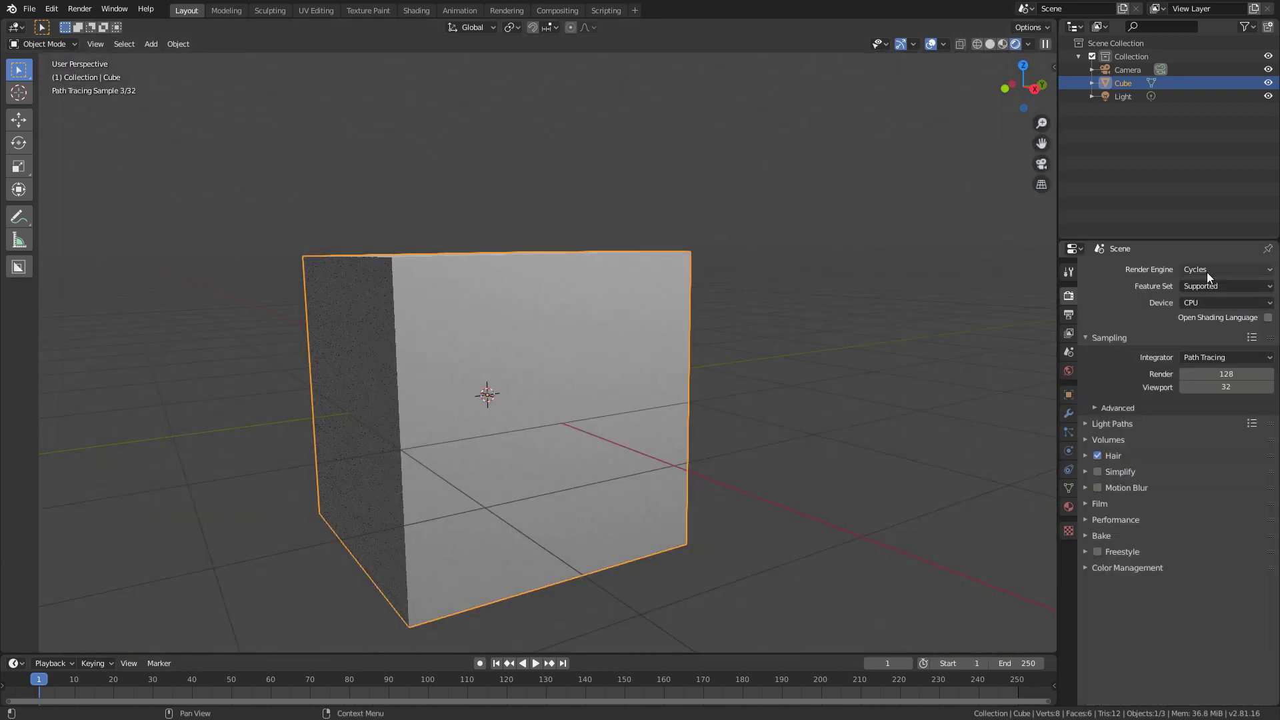
click(1205, 302)
click(1206, 337)
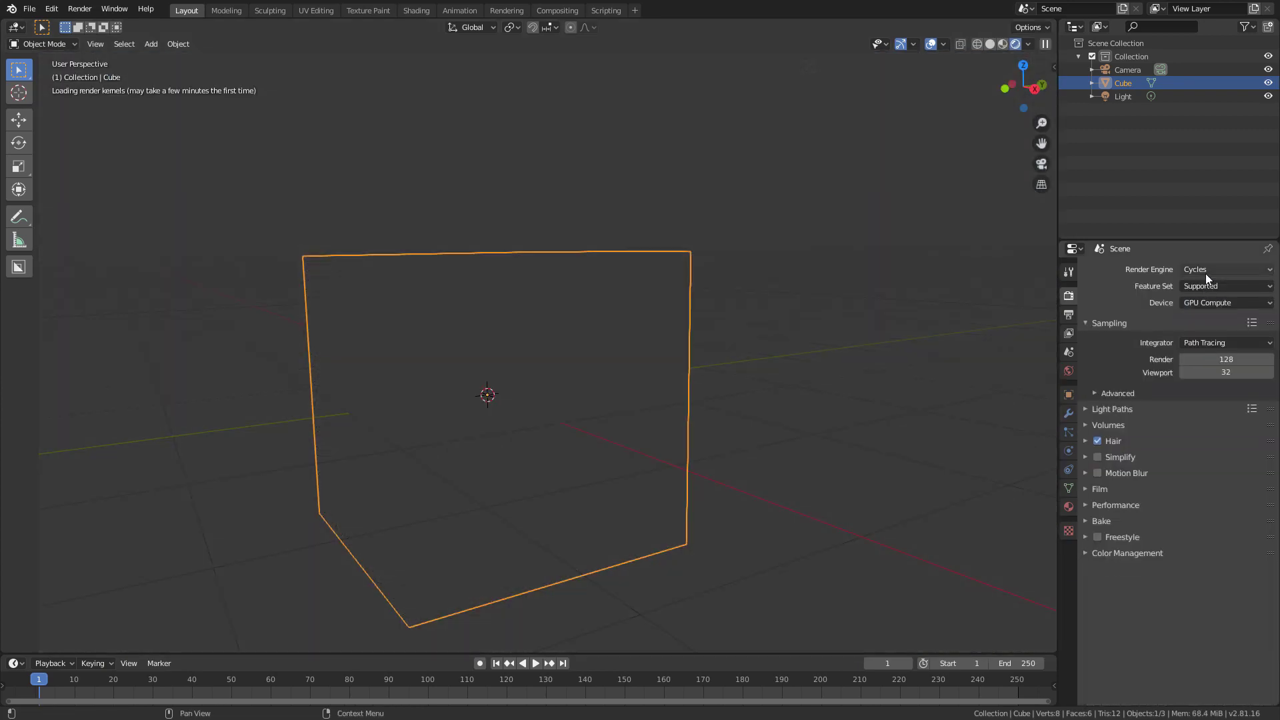
click(1205, 272)
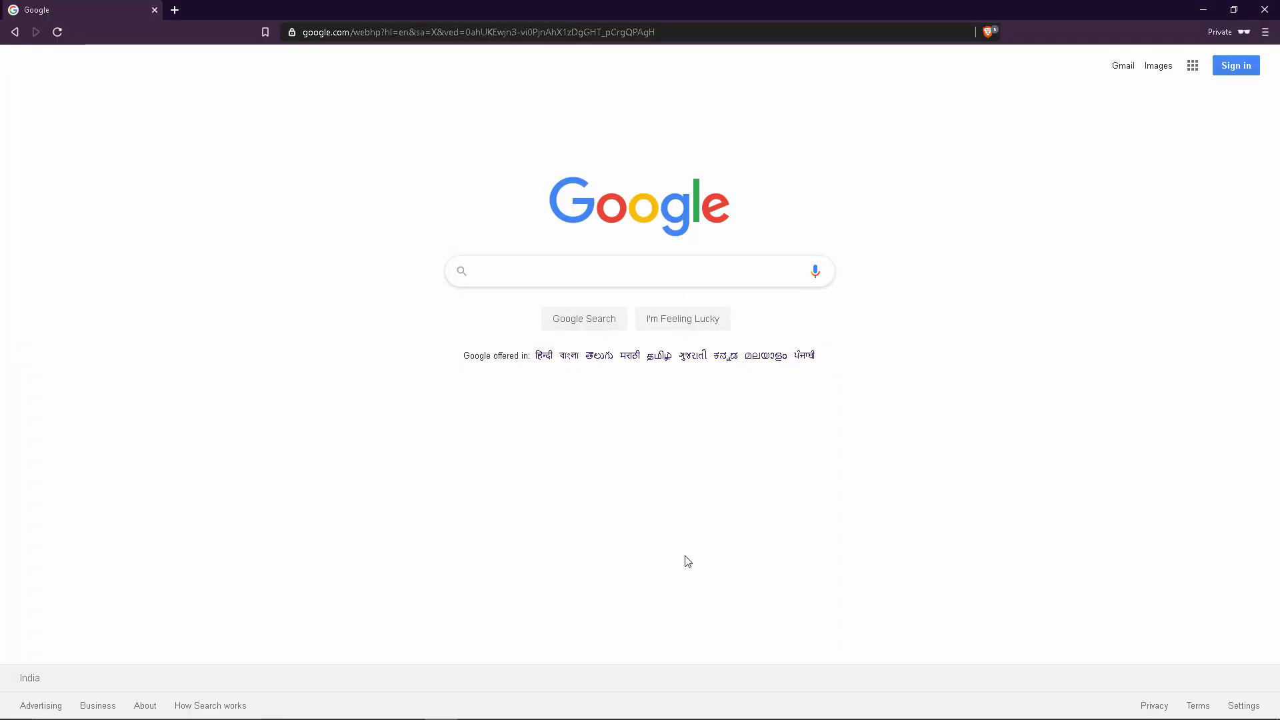
Search Google for 'octane free tier' using the suggestion after typing 'octane free'.
text(c)
key(BackSpace)
text(c)
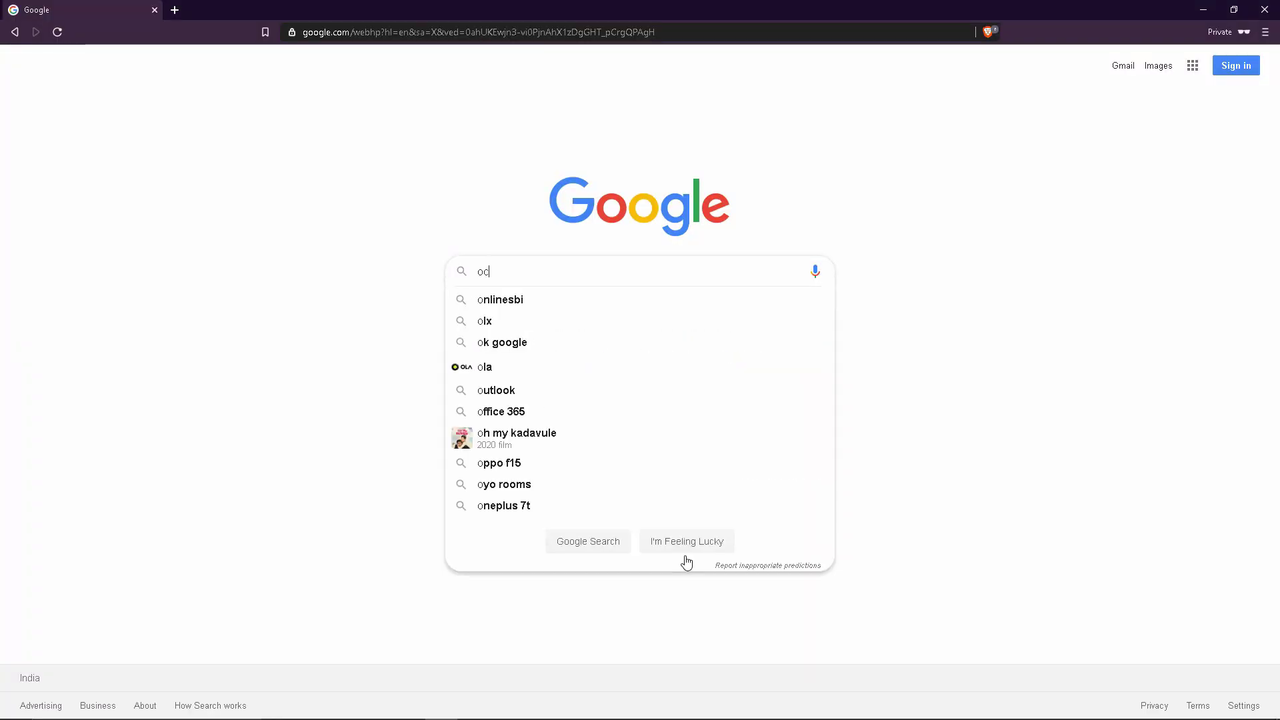
key(BackSpace)
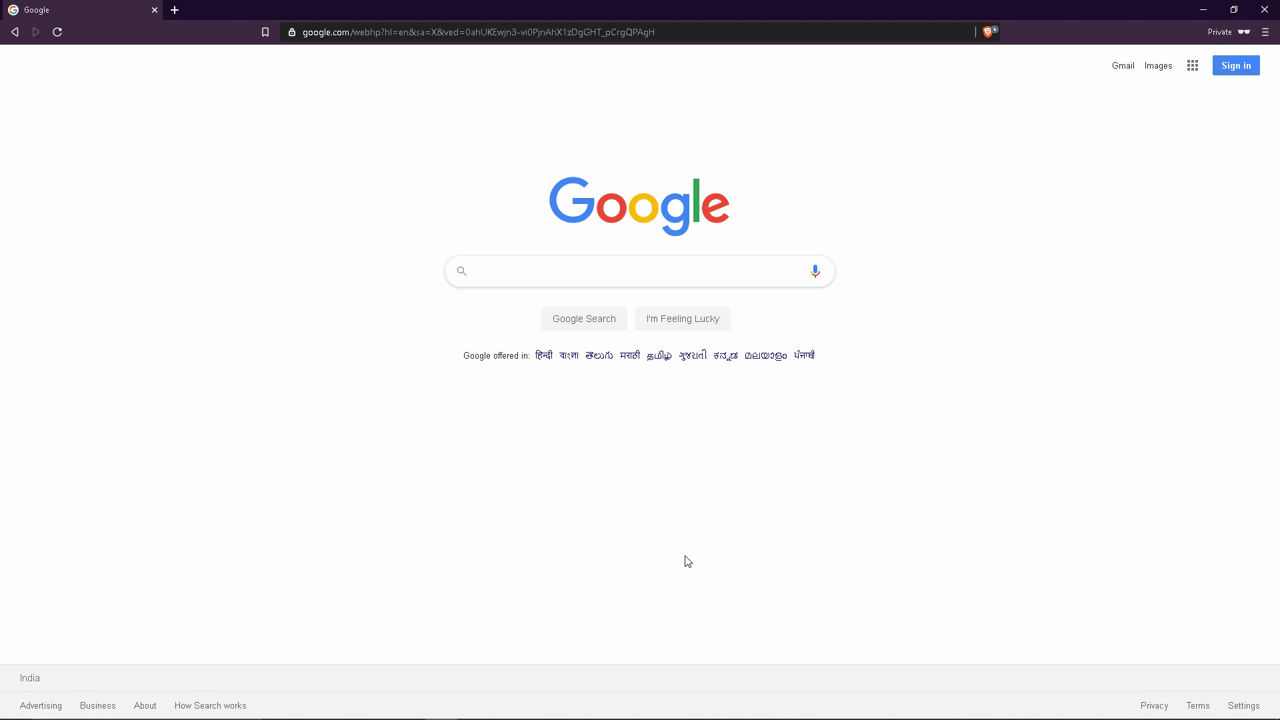
text(oc)
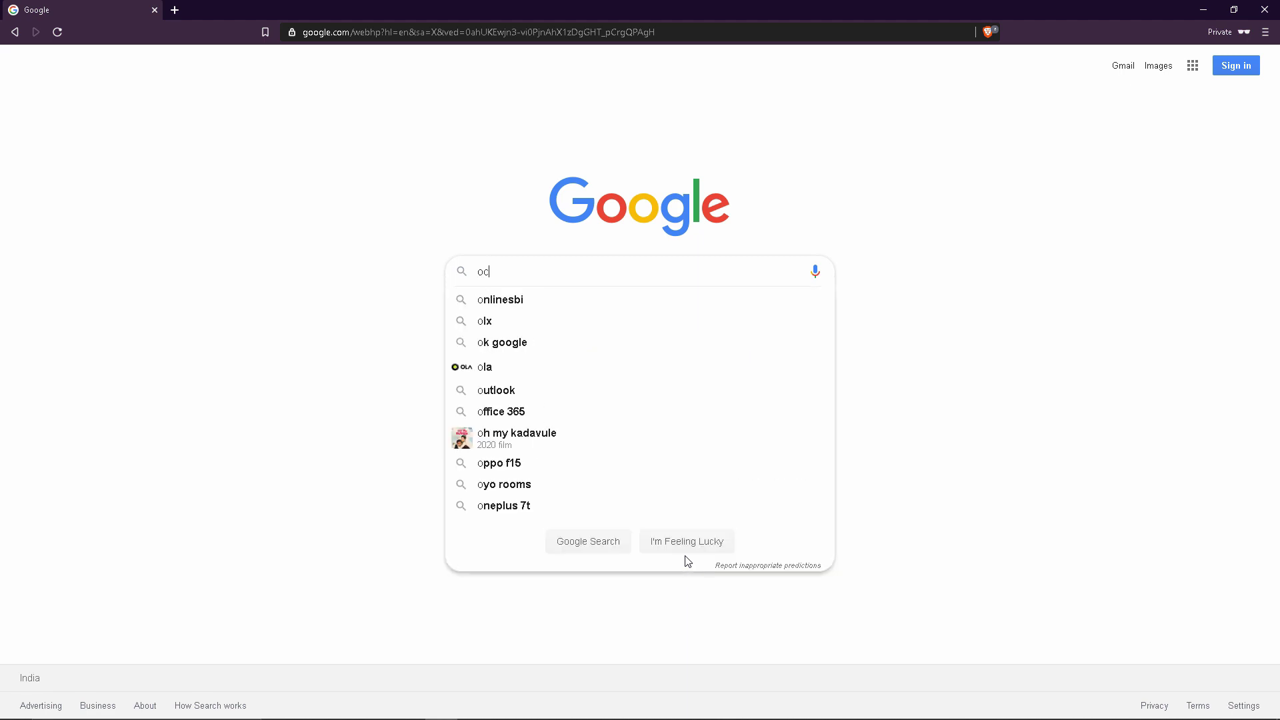
text(tane free)
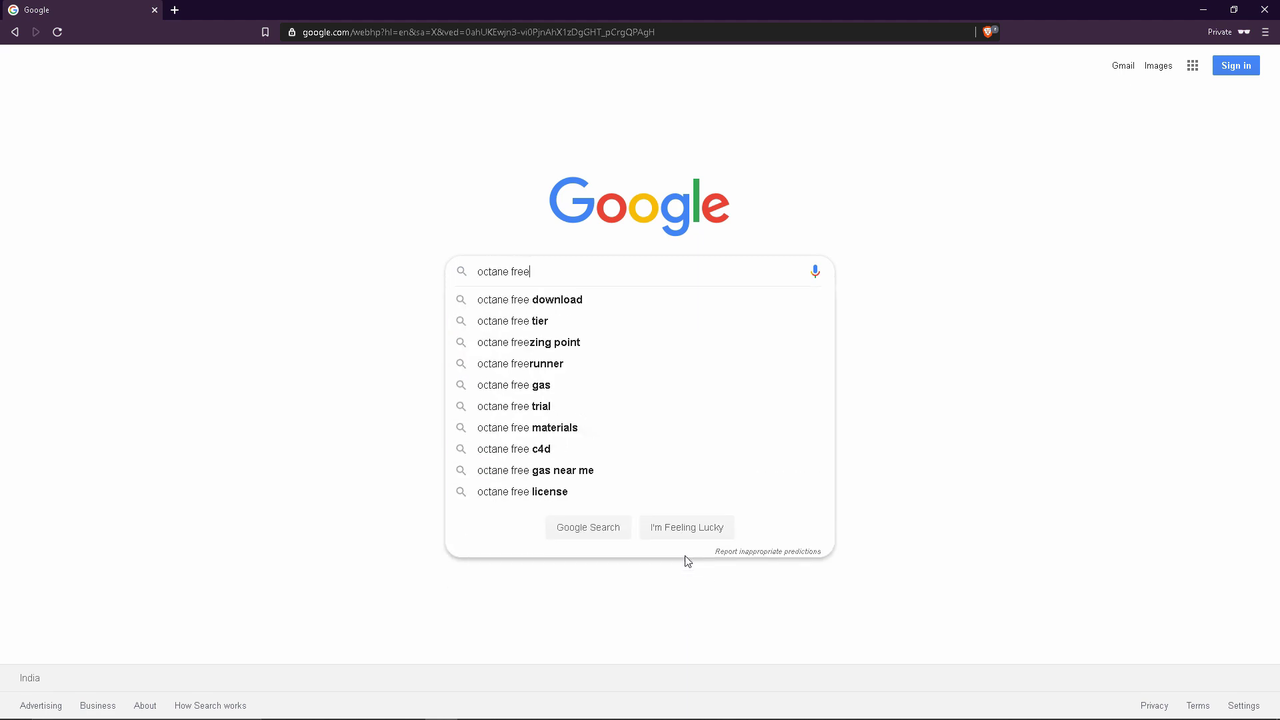
key(Down)
key(Down)
key(Return)
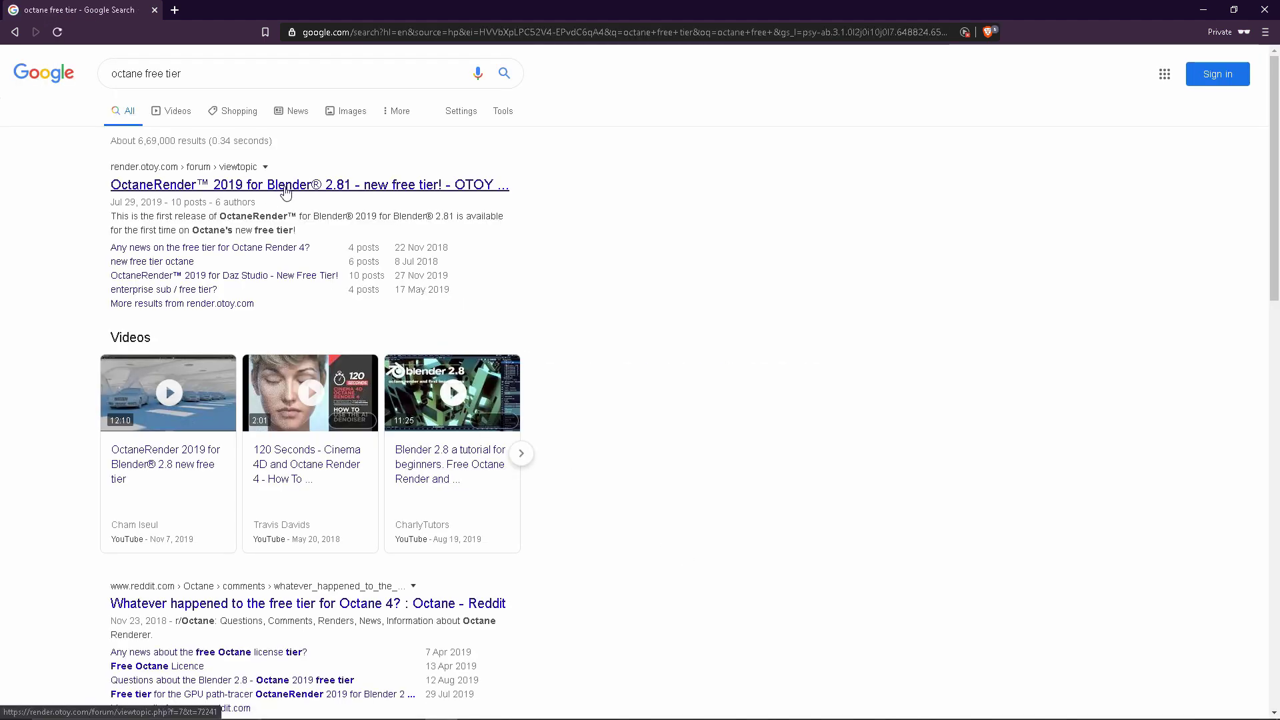
Open the OTOY forum post and follow the Octane 2019 for Blender 2.81 RC free-tier download link.
click(316, 189)
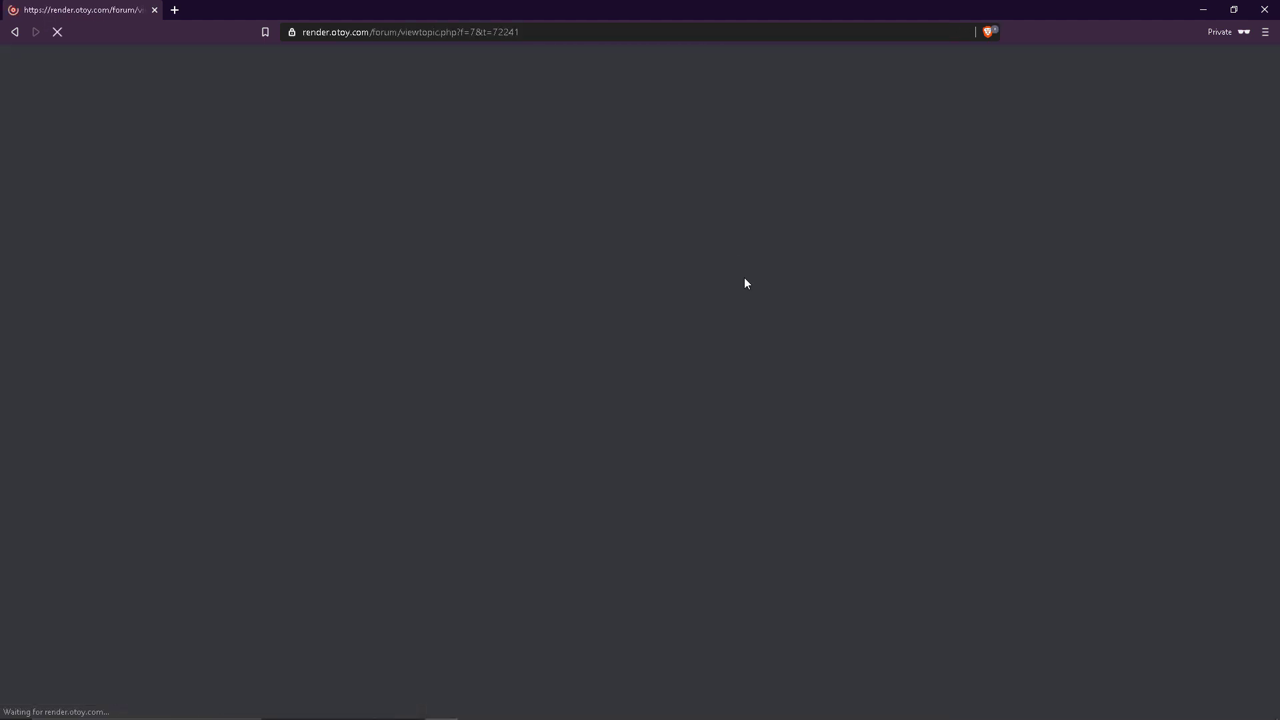
scroll(747, 290, down, 15)
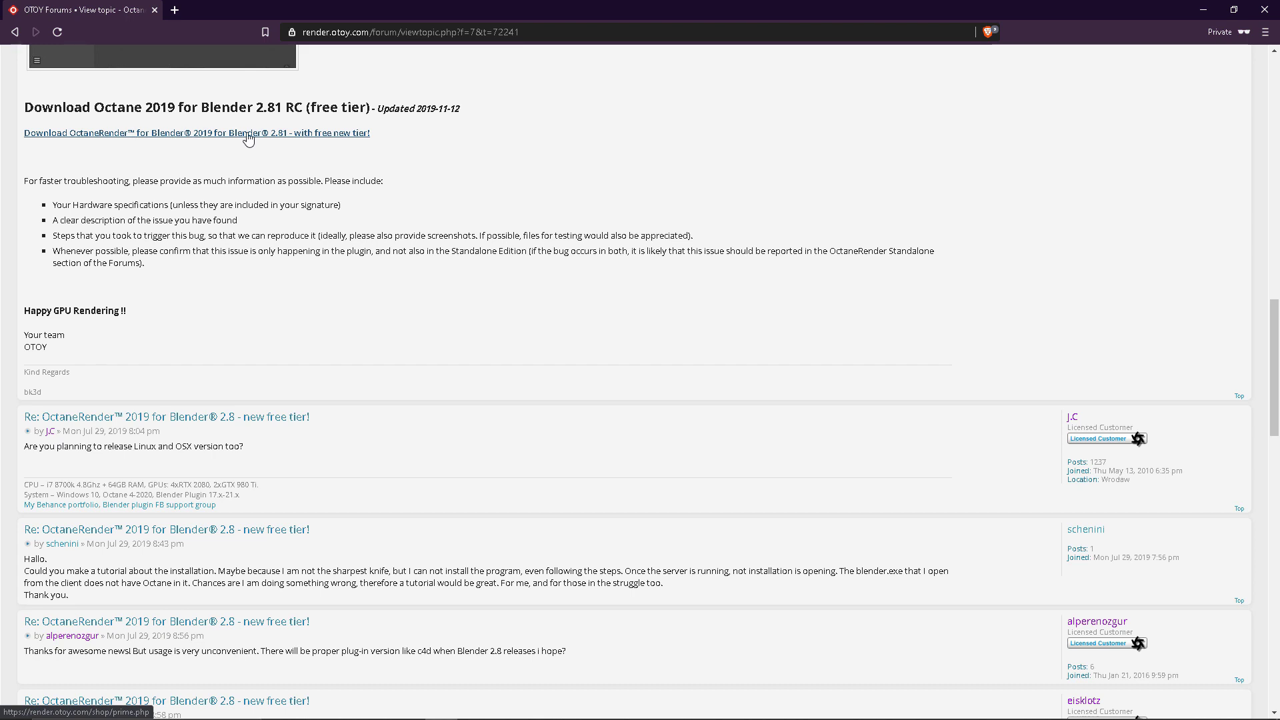
click(361, 135)
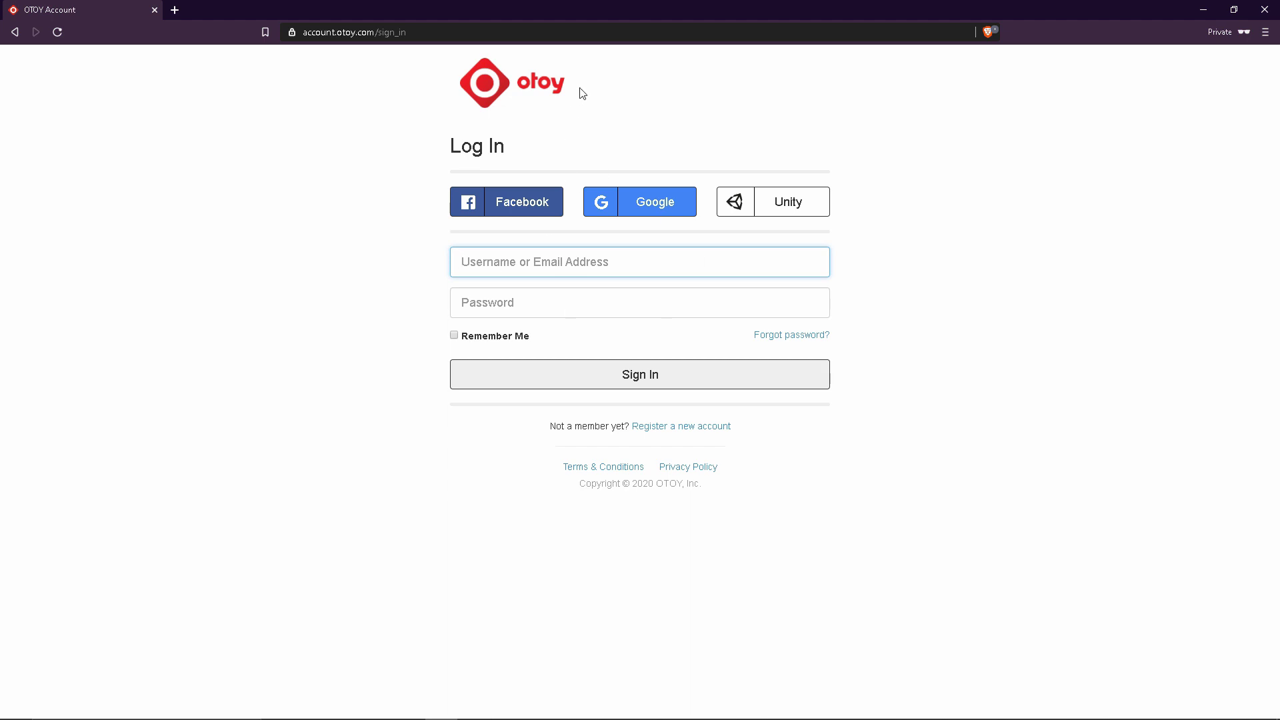
Go to account registration, accept the license agreement and notices, and submit the Prime application.
drag(580, 92, 337, 124)
click(322, 238)
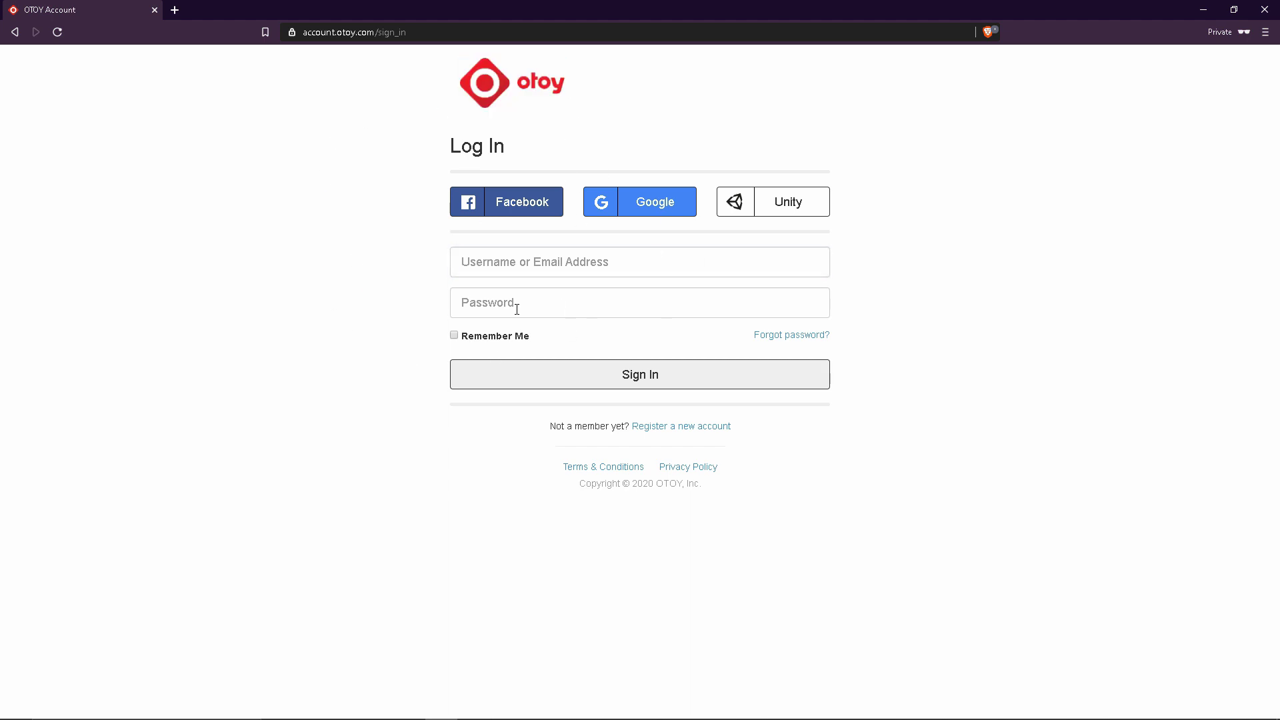
click(681, 428)
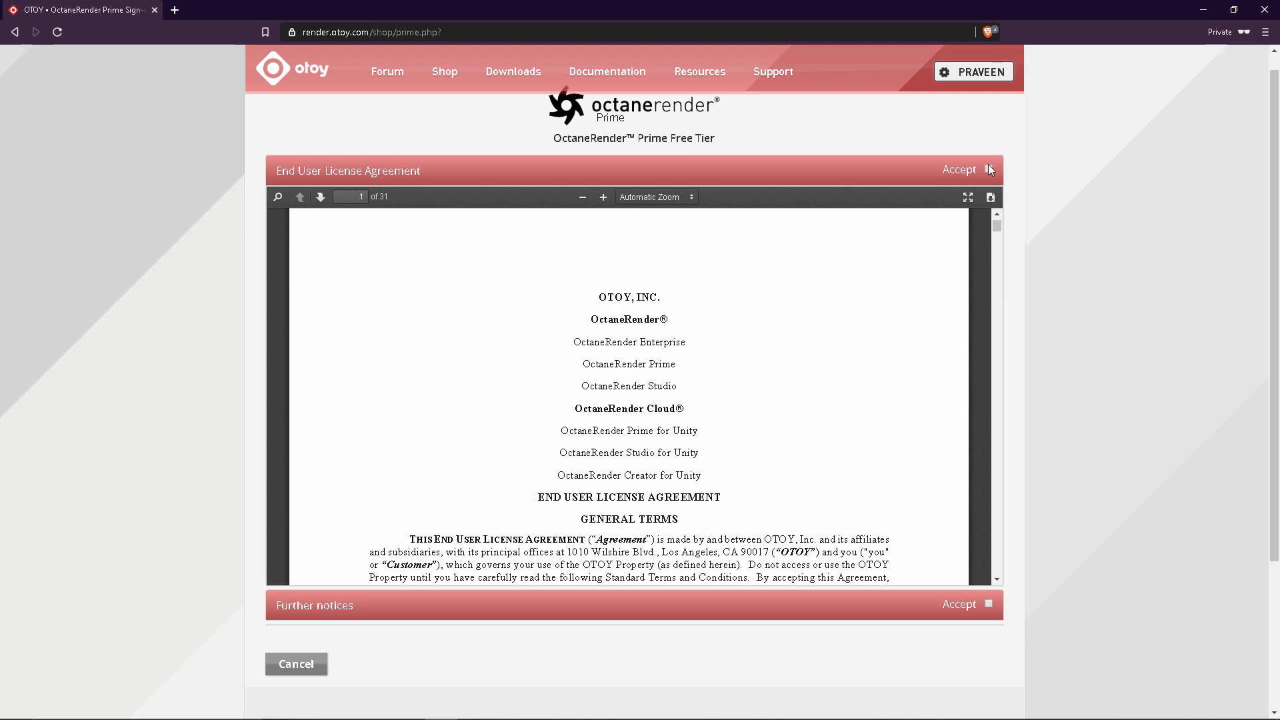
click(988, 171)
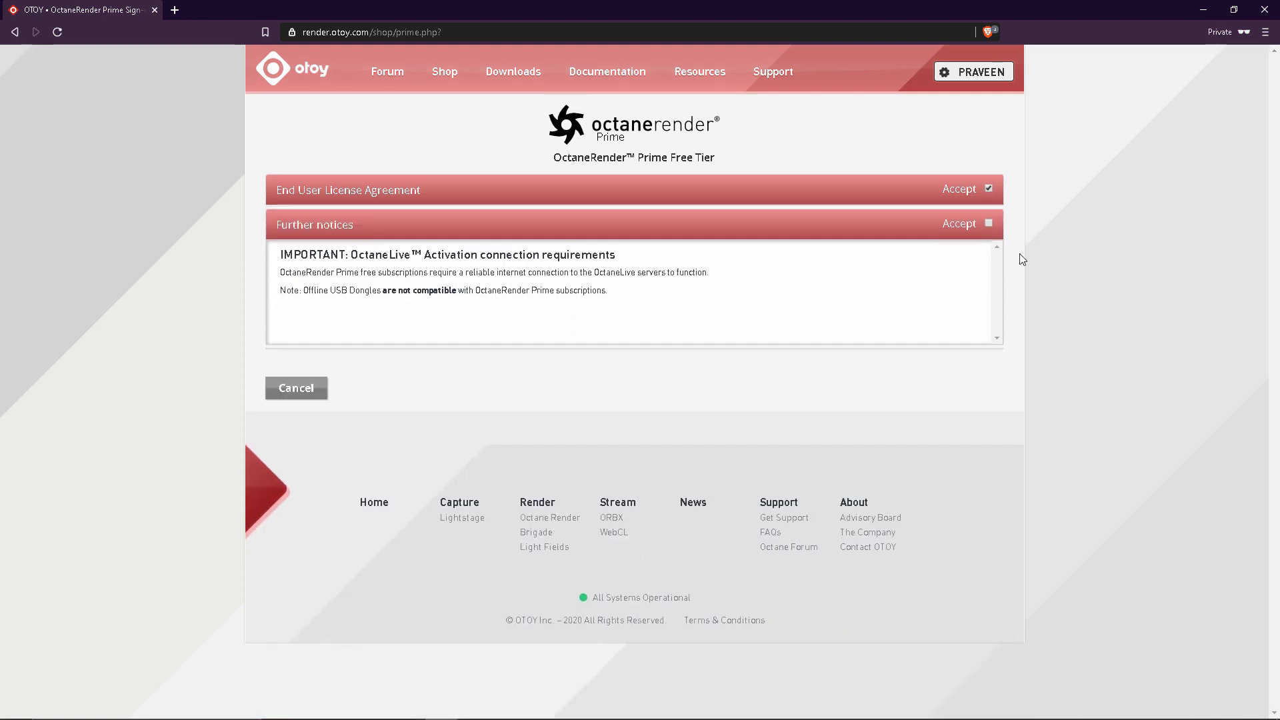
click(989, 224)
click(630, 293)
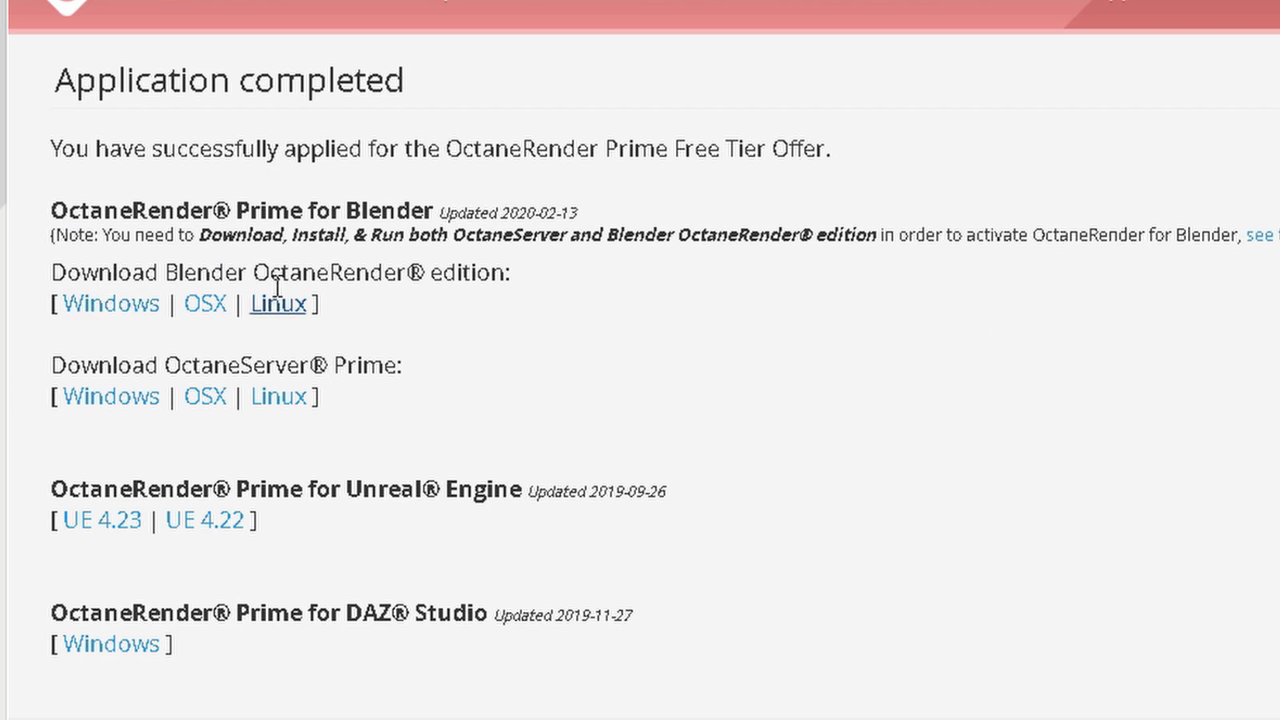
click(155, 399)
scroll(158, 387, down, 2)
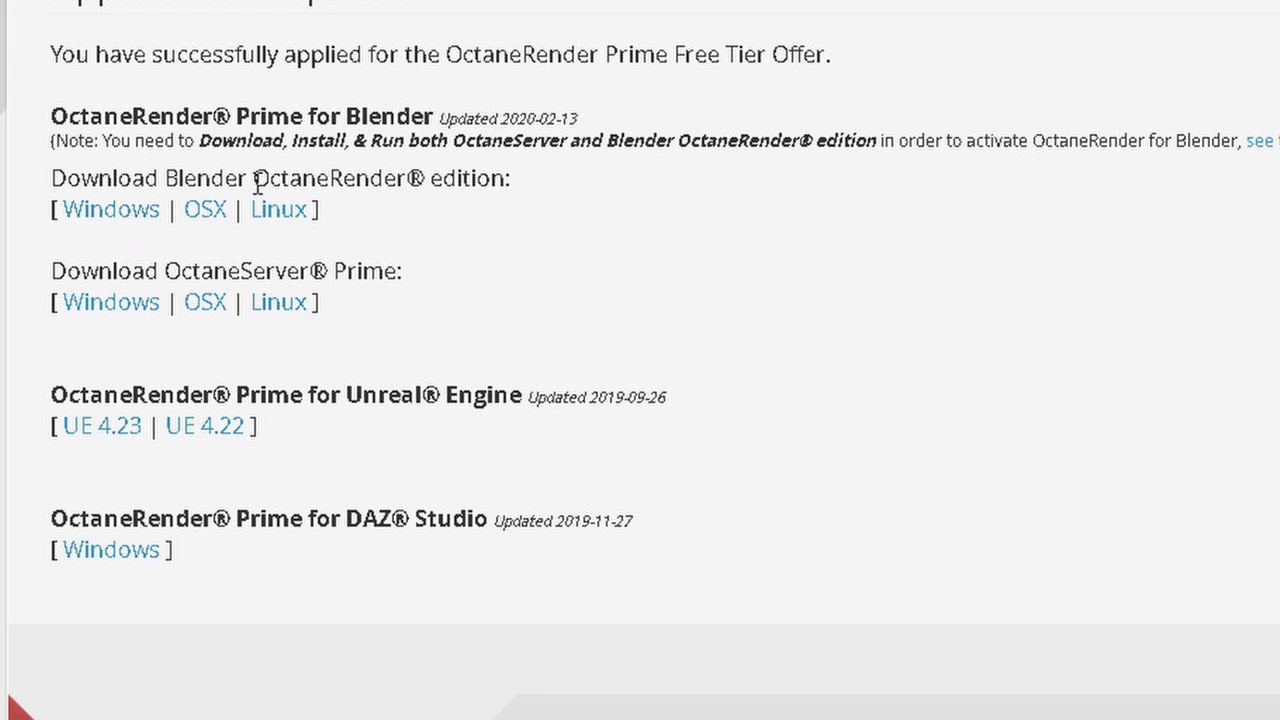
drag(110, 179, 528, 182)
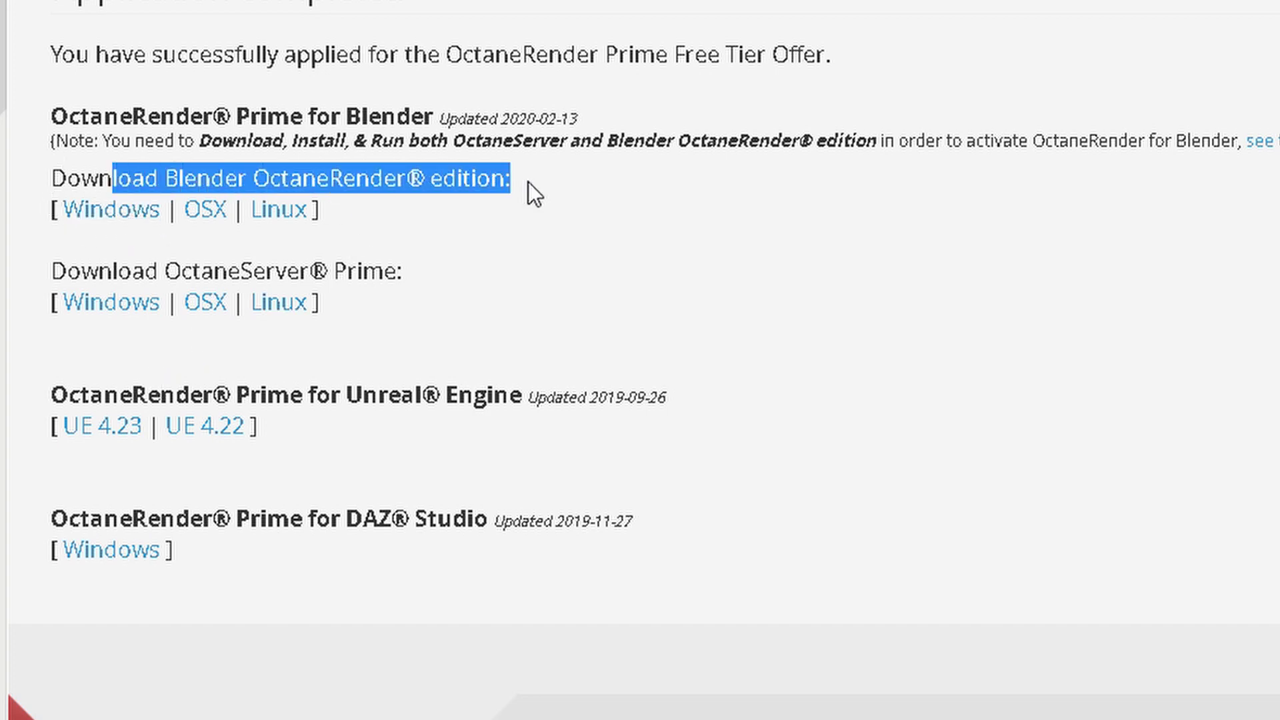
click(527, 182)
drag(60, 268, 425, 267)
click(424, 270)
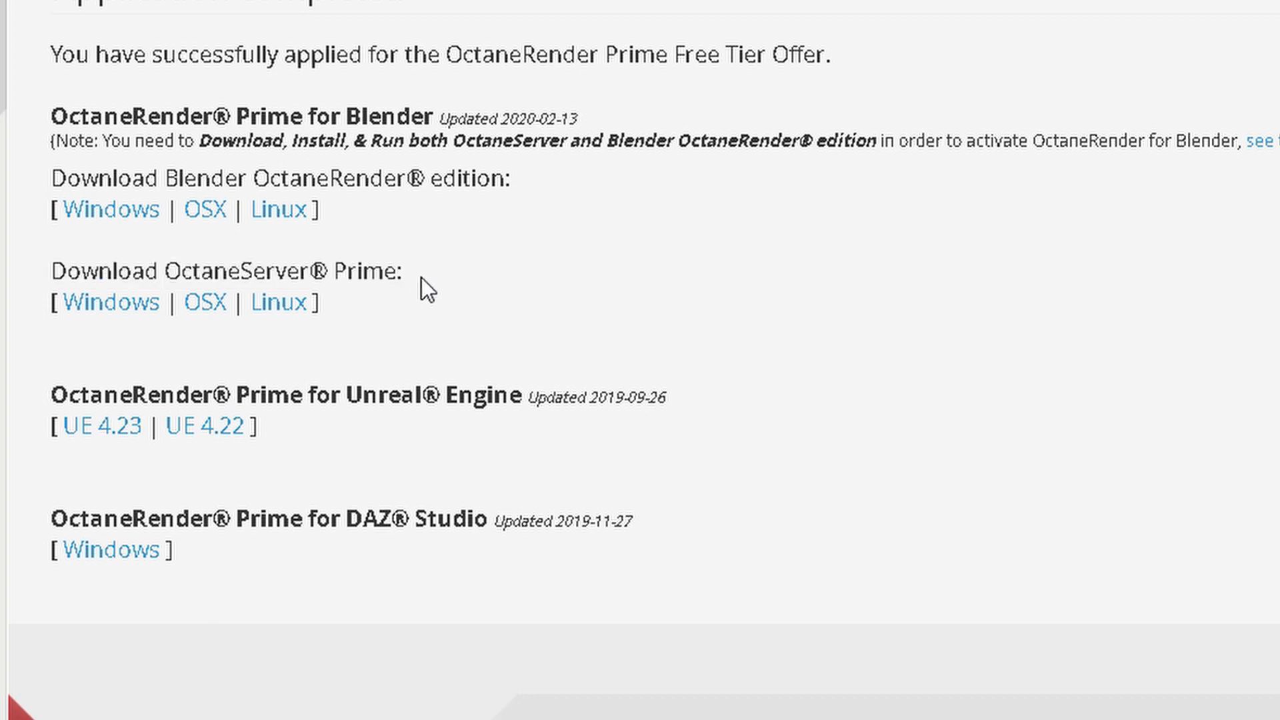
drag(53, 393, 569, 394)
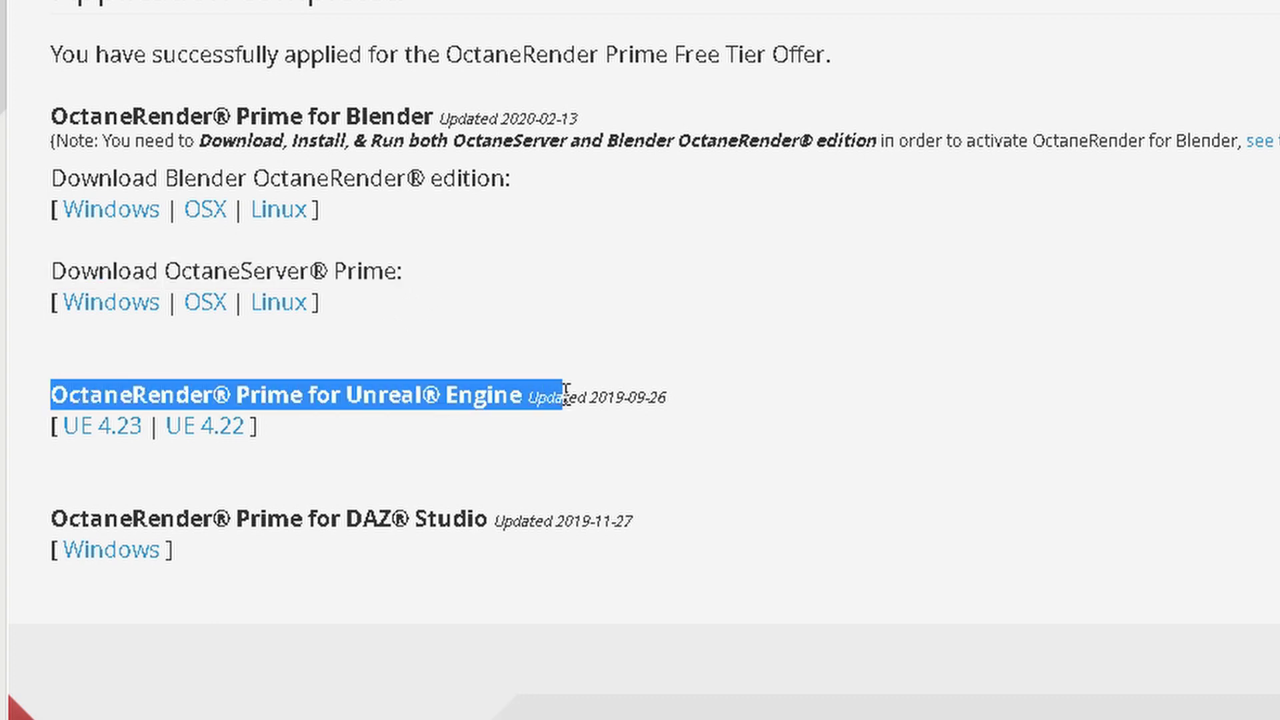
click(443, 508)
drag(120, 520, 618, 517)
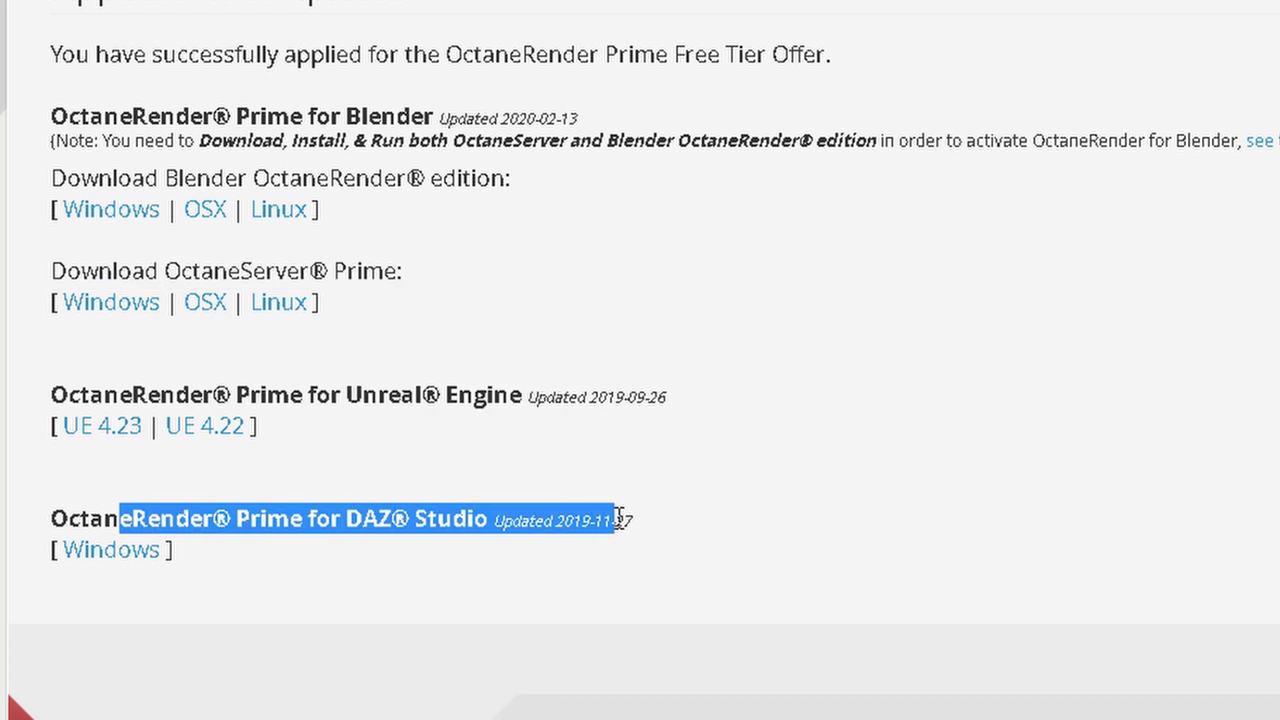
click(680, 519)
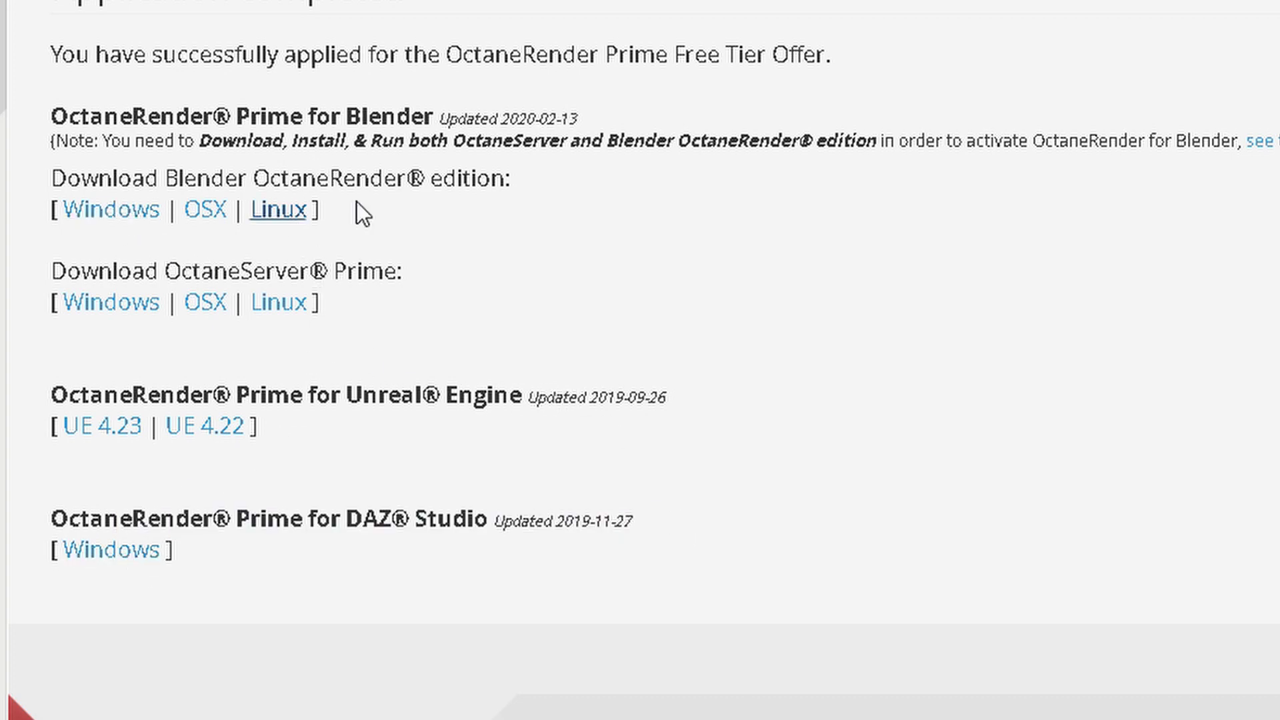
drag(511, 178, 130, 180)
drag(569, 298, 142, 274)
click(437, 291)
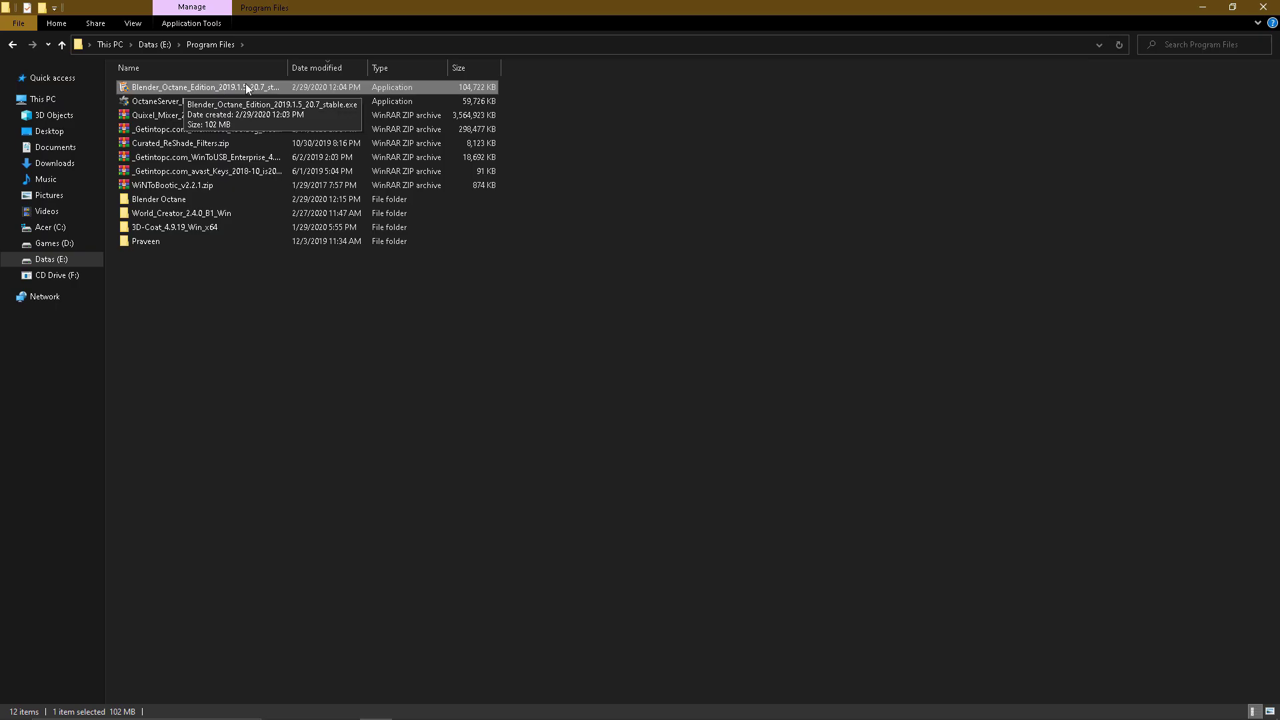
Select the Blender_Octane_Edition and OctaneServer_Prime installers in Program Files, then minimize Explorer.
click(582, 97)
click(319, 86)
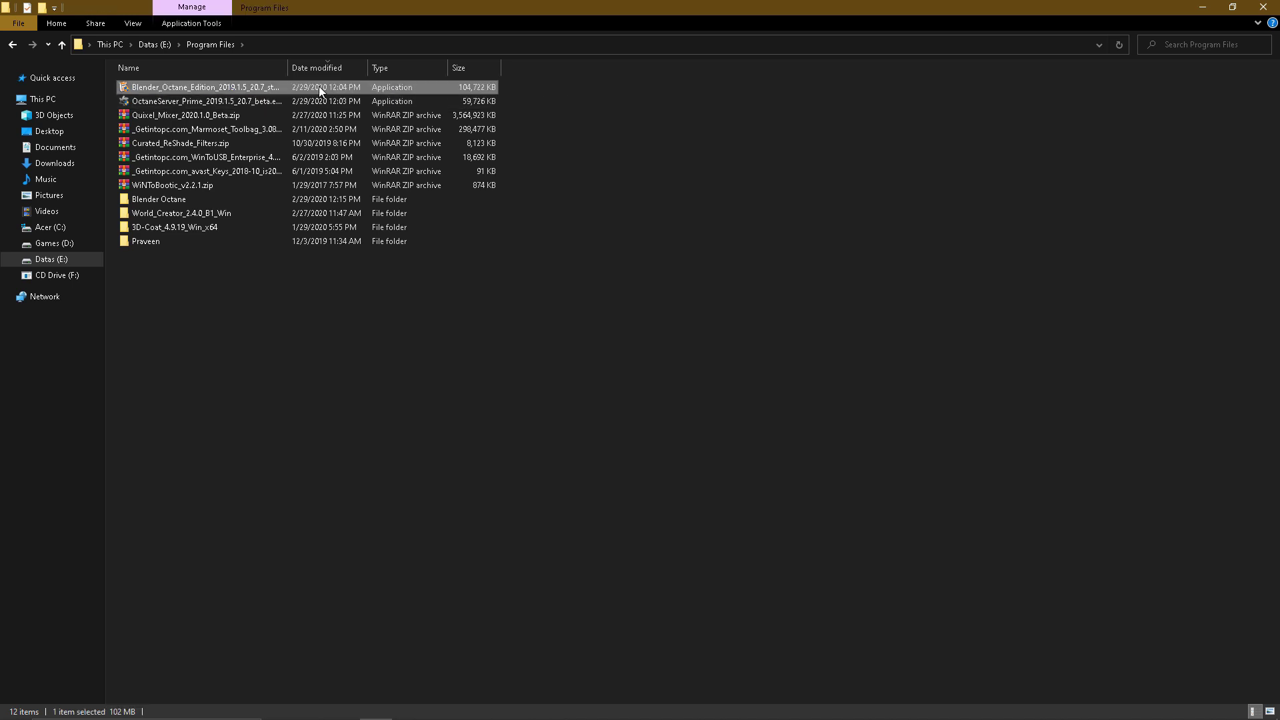
click(238, 104)
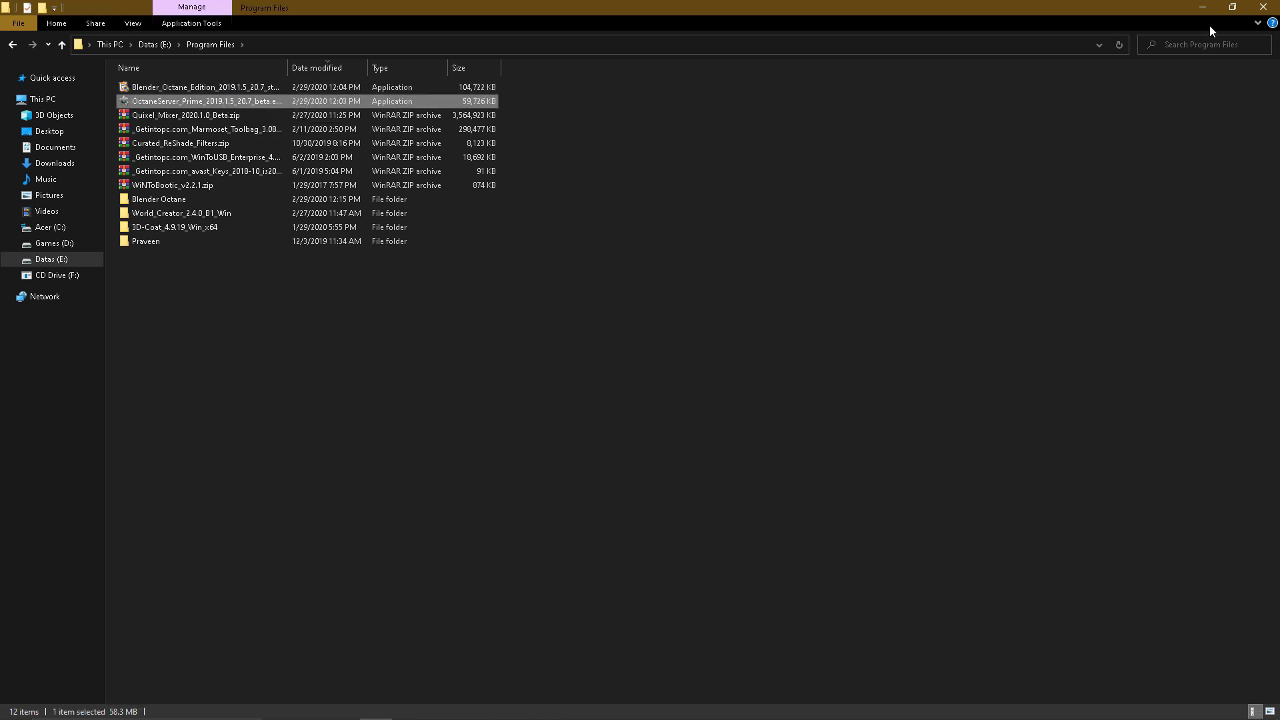
click(1201, 7)
Confirm OctaneServer is running among the tray's hidden icons, then reopen the Start menu.
key(super)
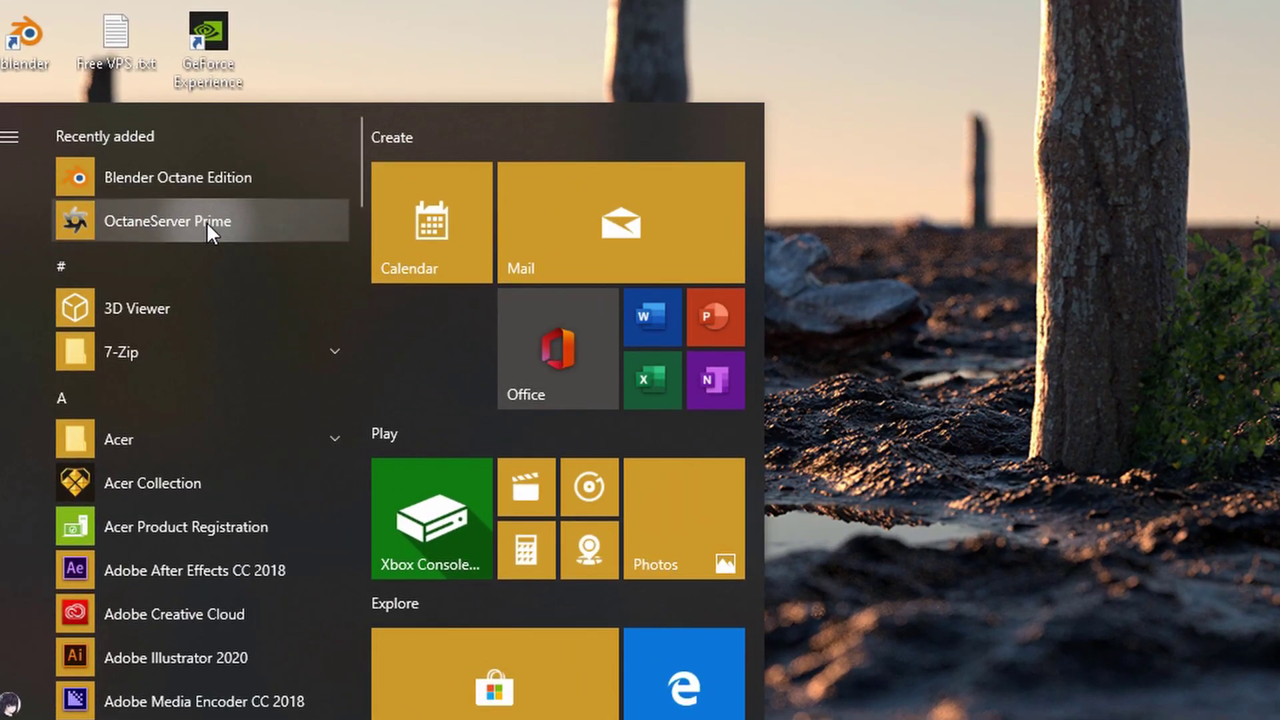
click(207, 222)
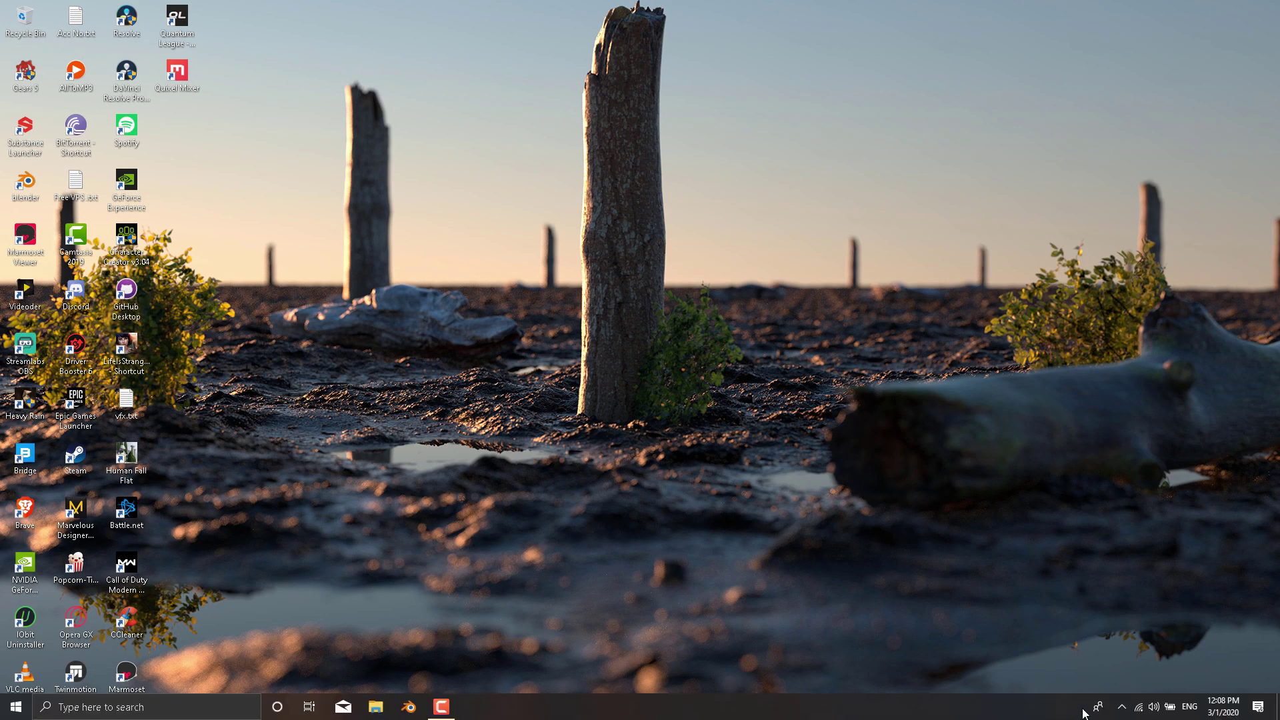
click(1121, 706)
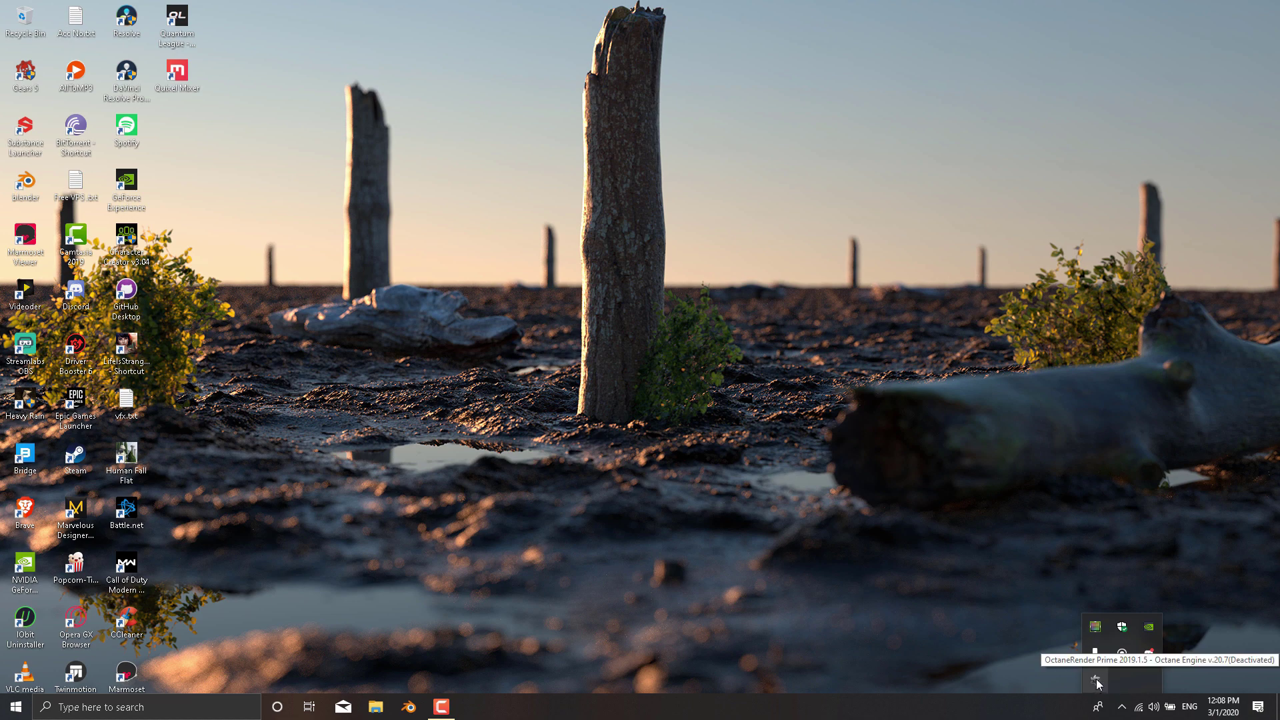
click(16, 707)
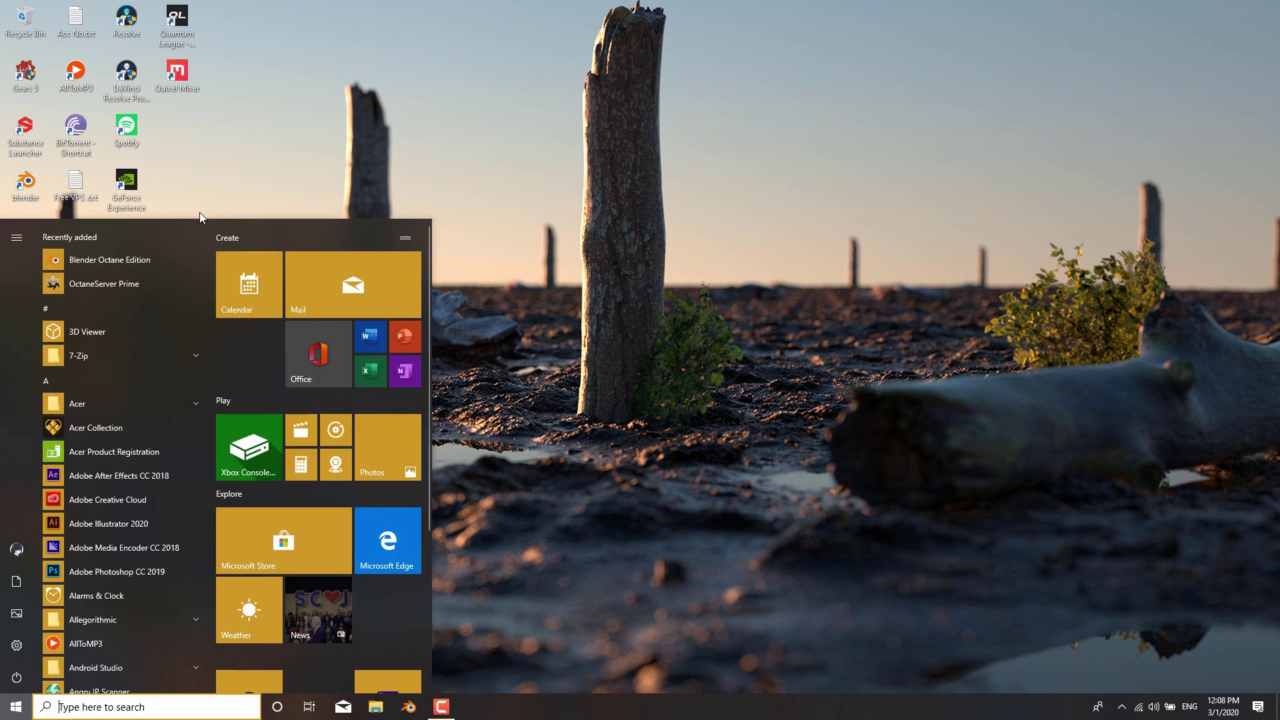
Launch Blender Octane Edition, pick the Move tool, and view the Render Engine list.
click(113, 261)
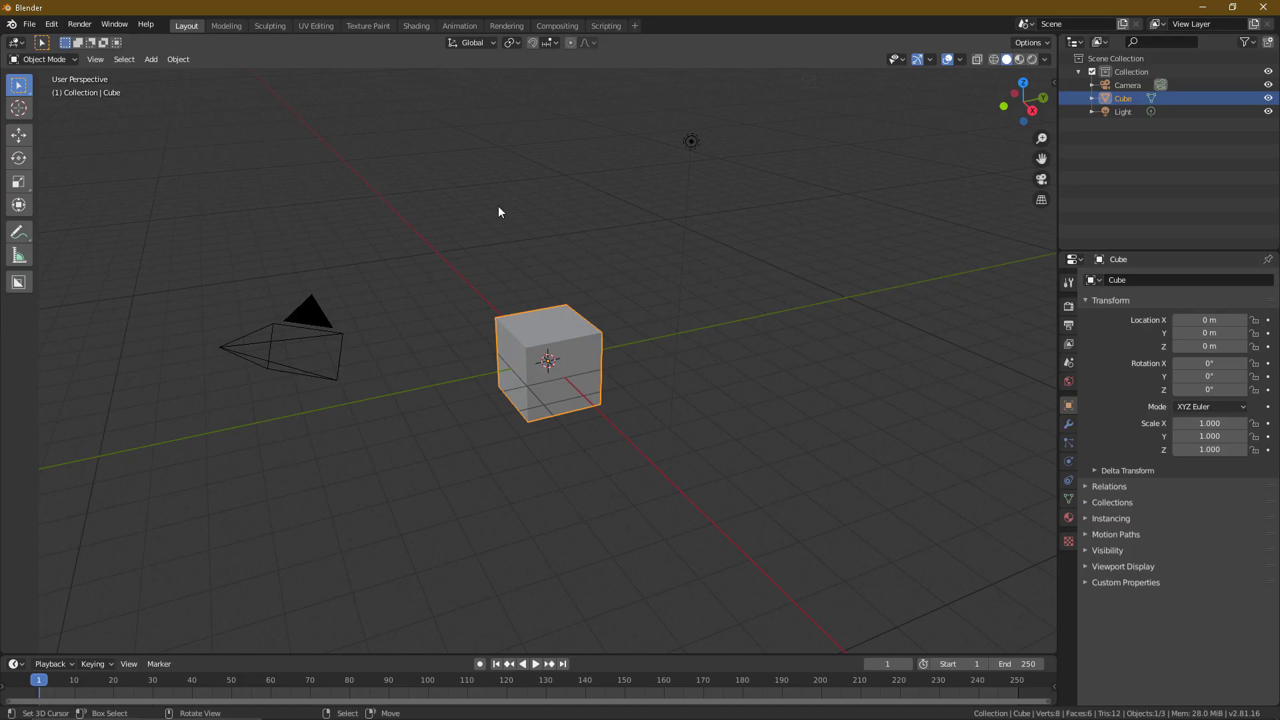
click(19, 135)
click(52, 27)
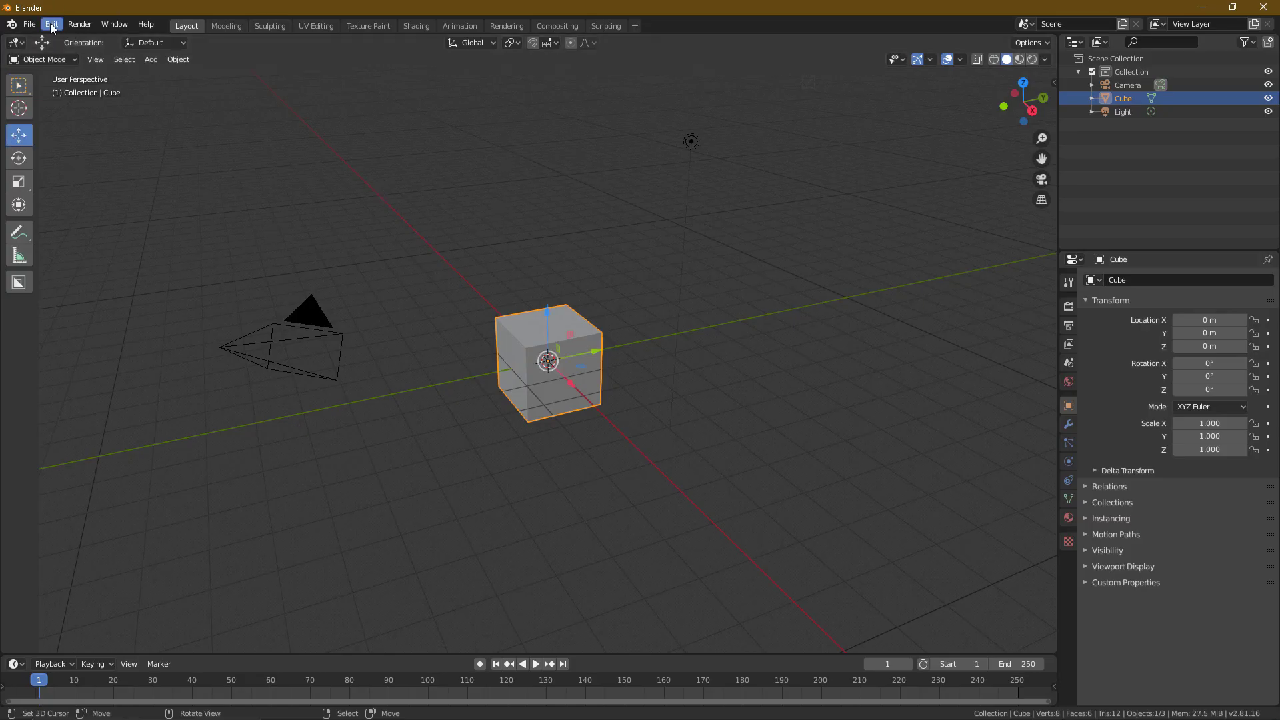
click(1069, 307)
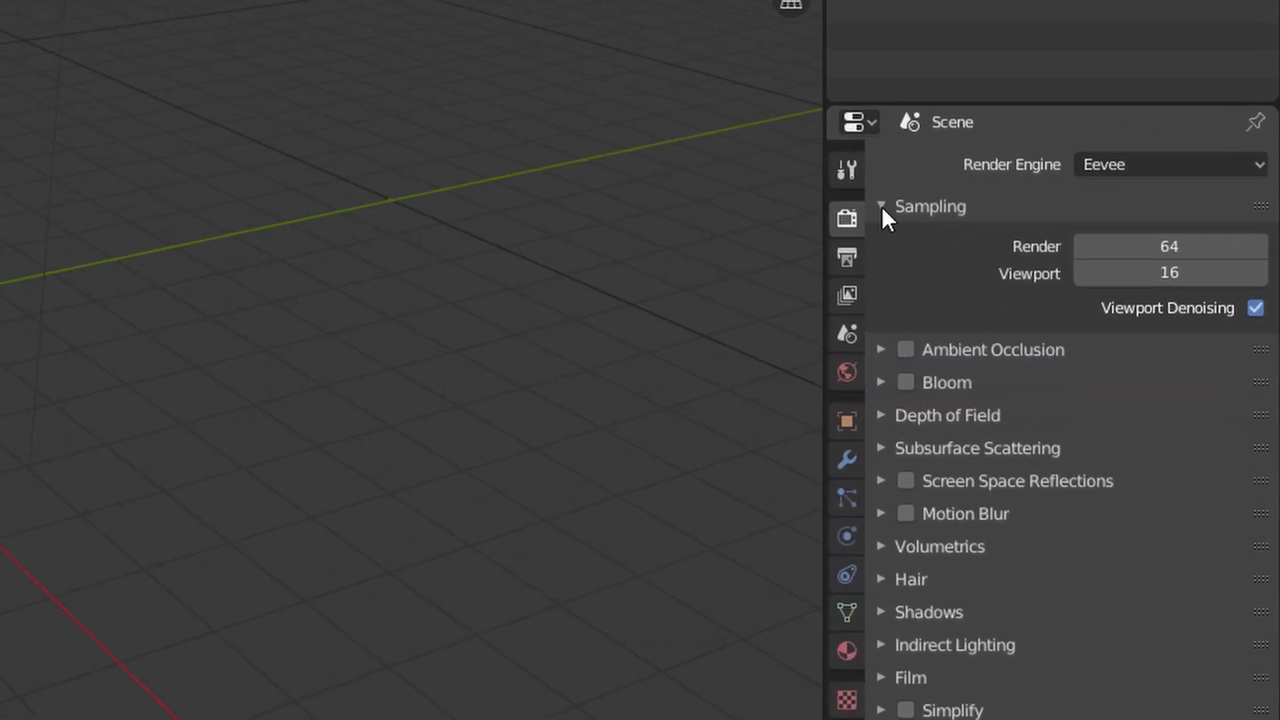
click(1105, 175)
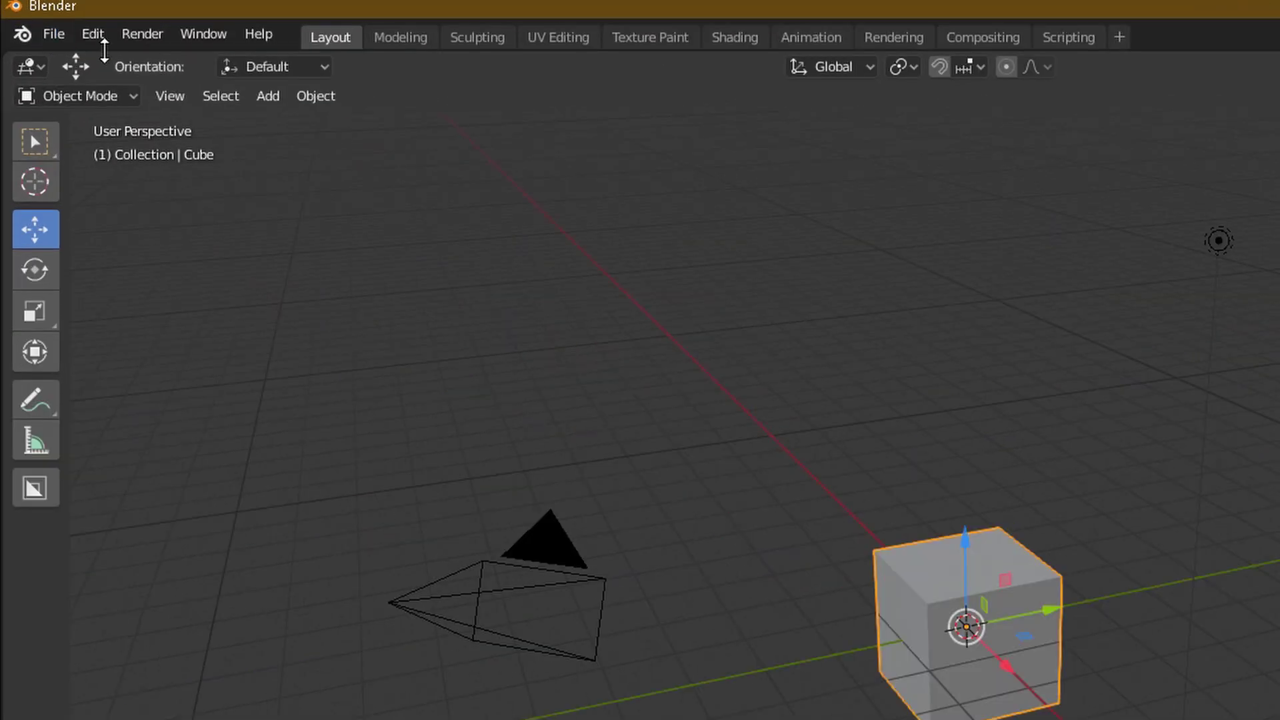
Find and expand the OctaneRender Engine add-on by searching 'octane' in Preferences > Add-ons.
click(92, 42)
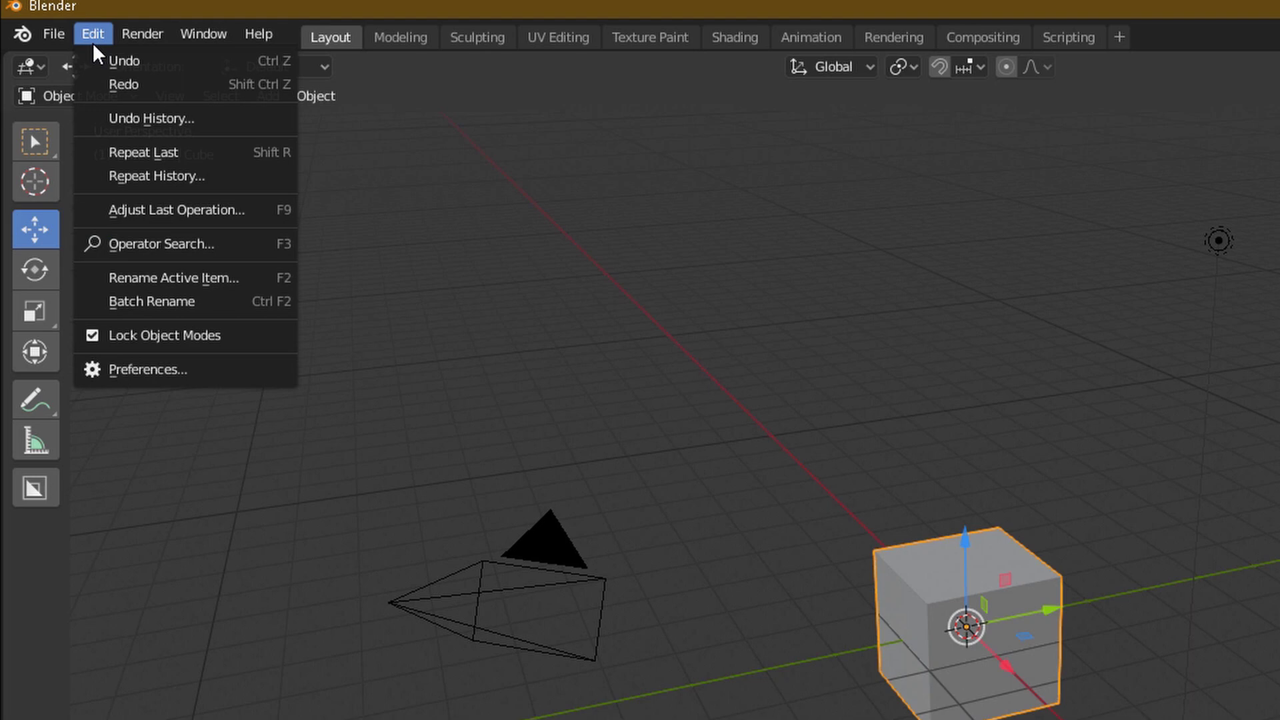
click(92, 37)
click(90, 36)
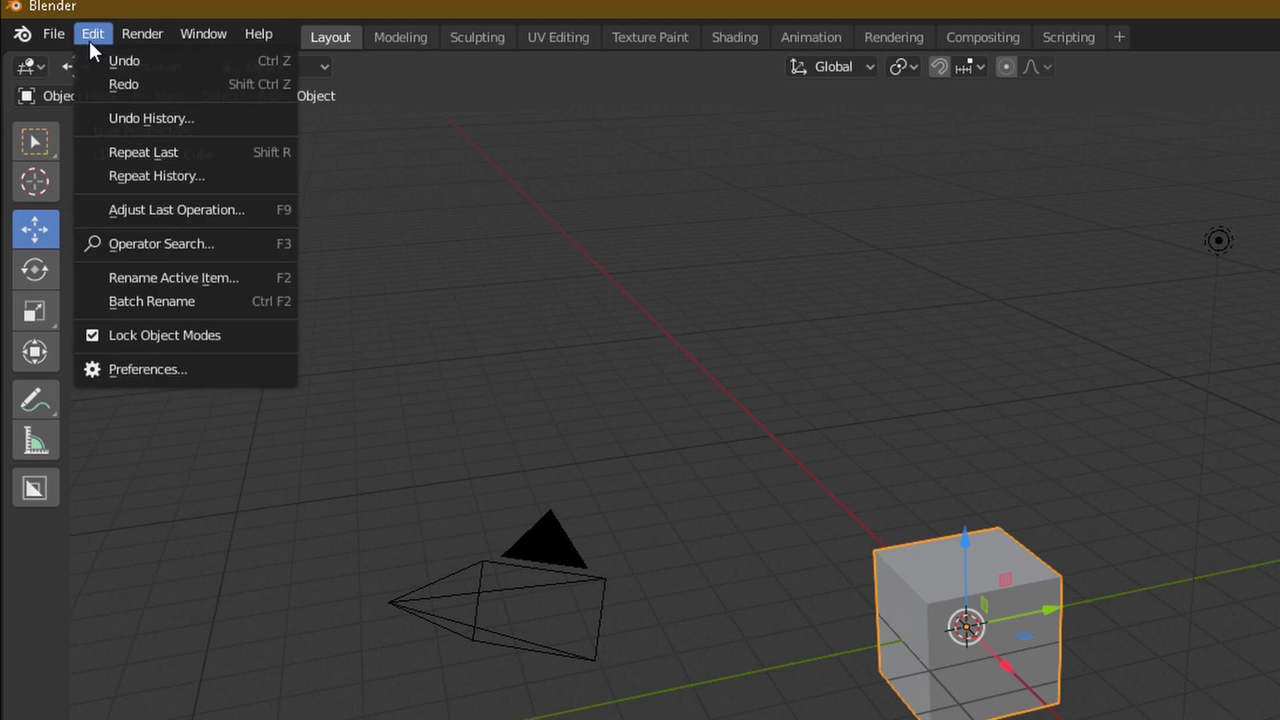
click(154, 367)
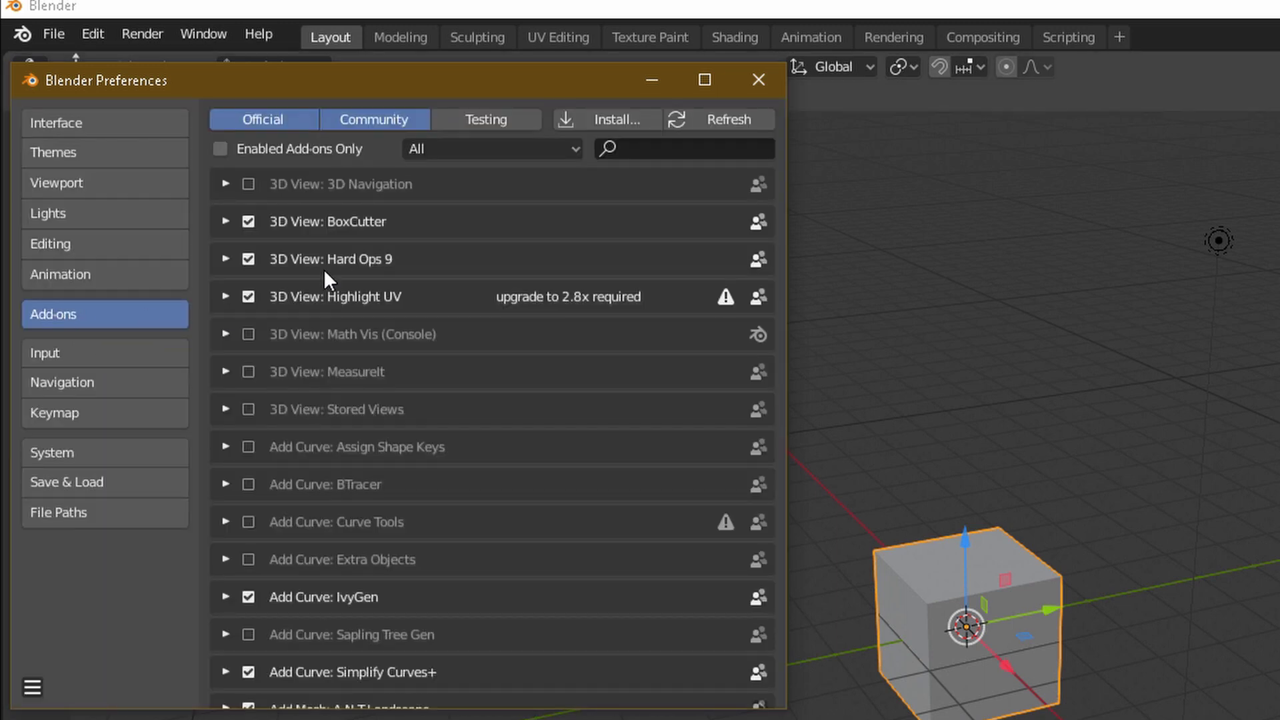
click(634, 154)
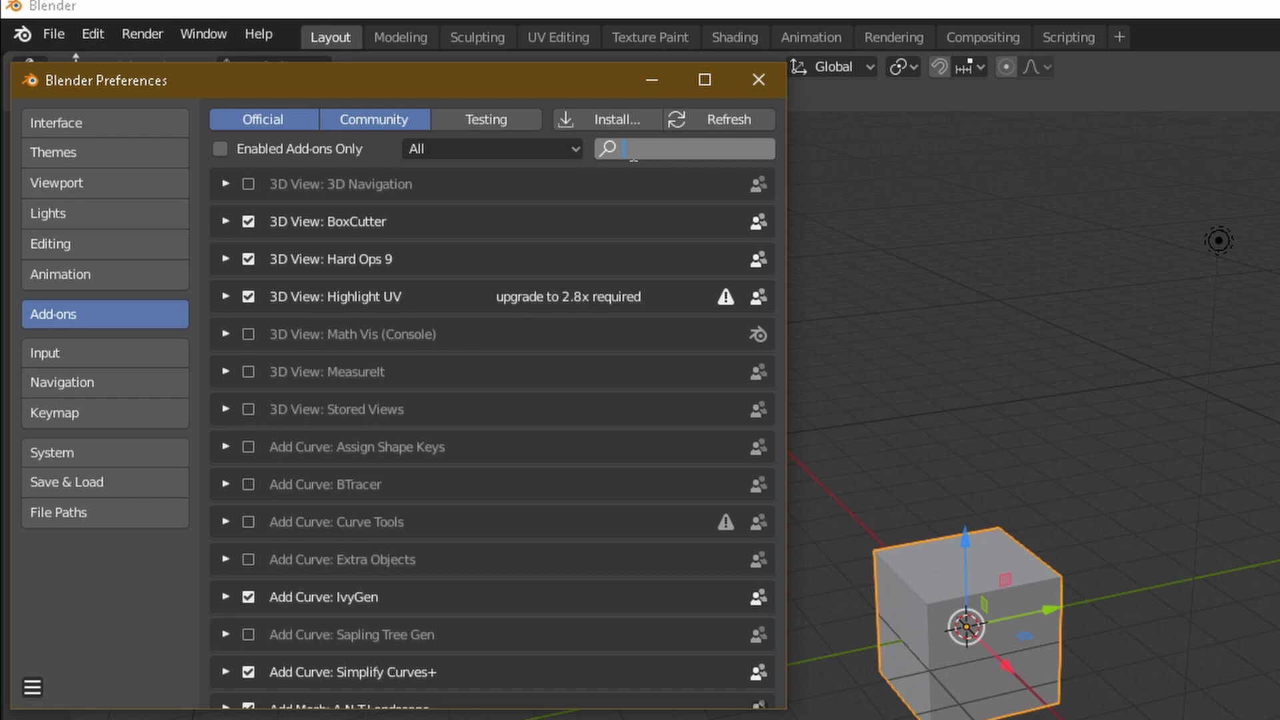
text(octane)
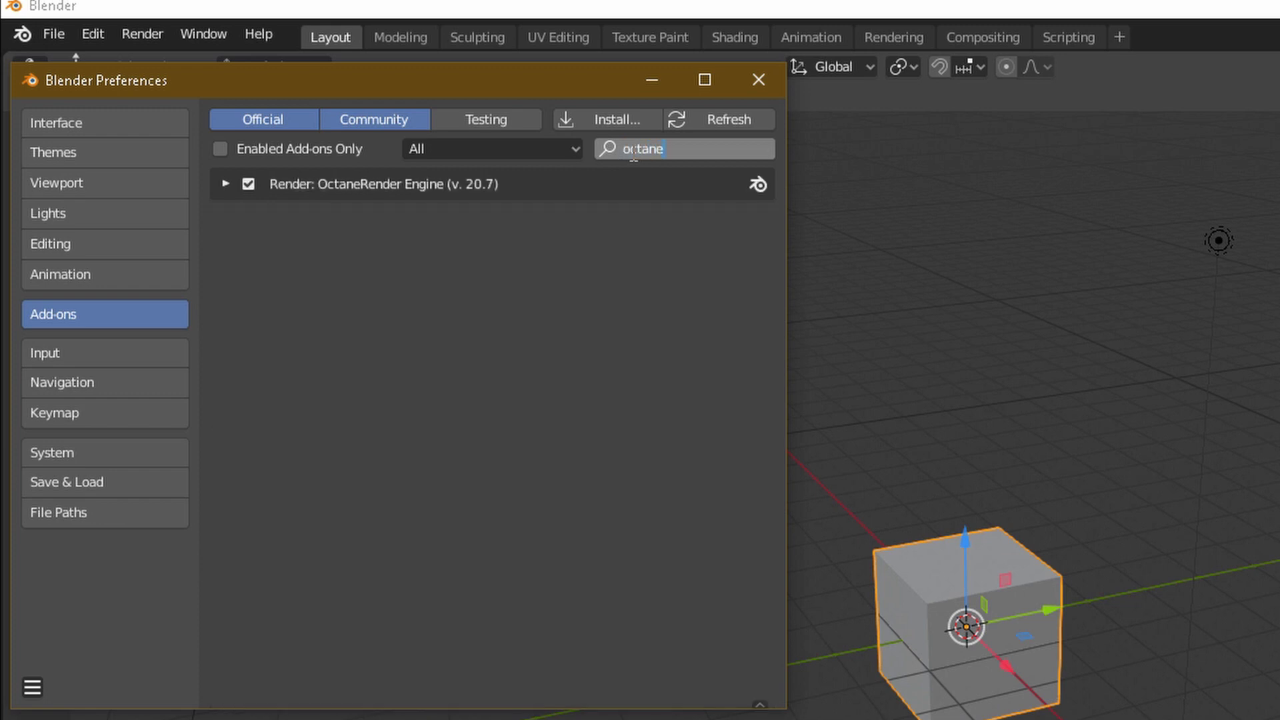
key(Return)
click(226, 187)
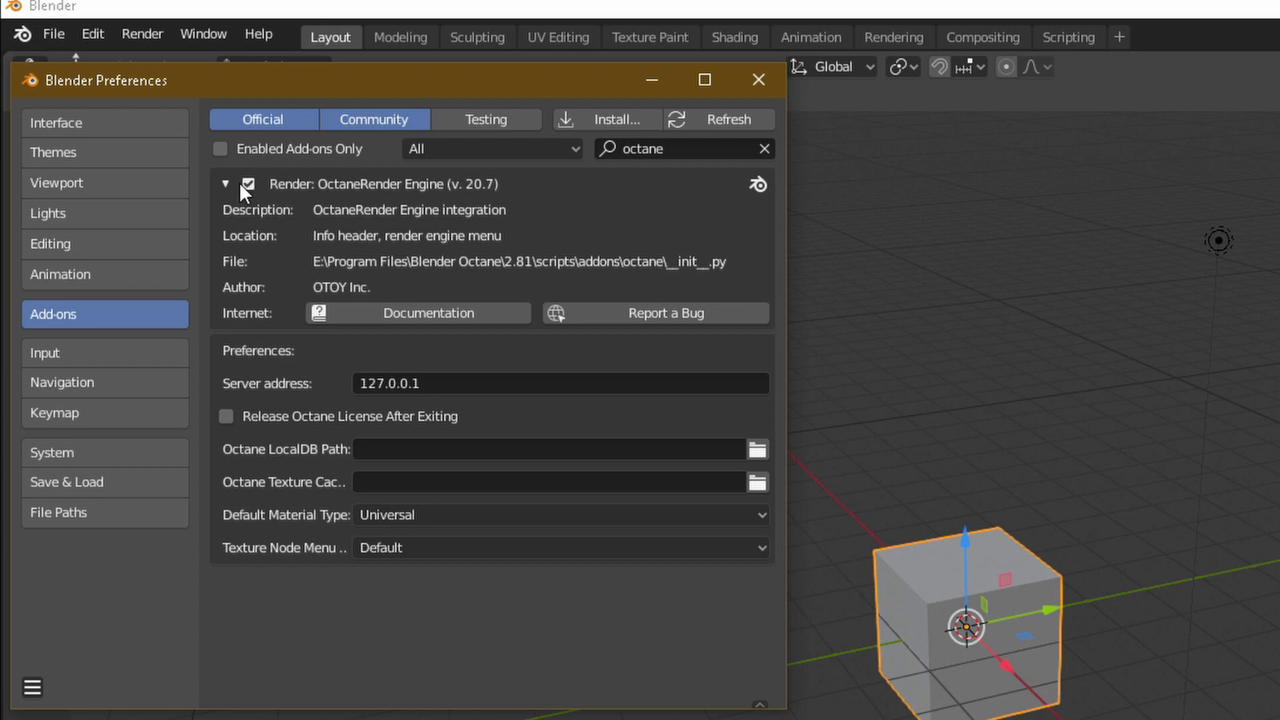
Save the preferences, keep Default Material Type as Universal, and close the Preferences window.
click(34, 686)
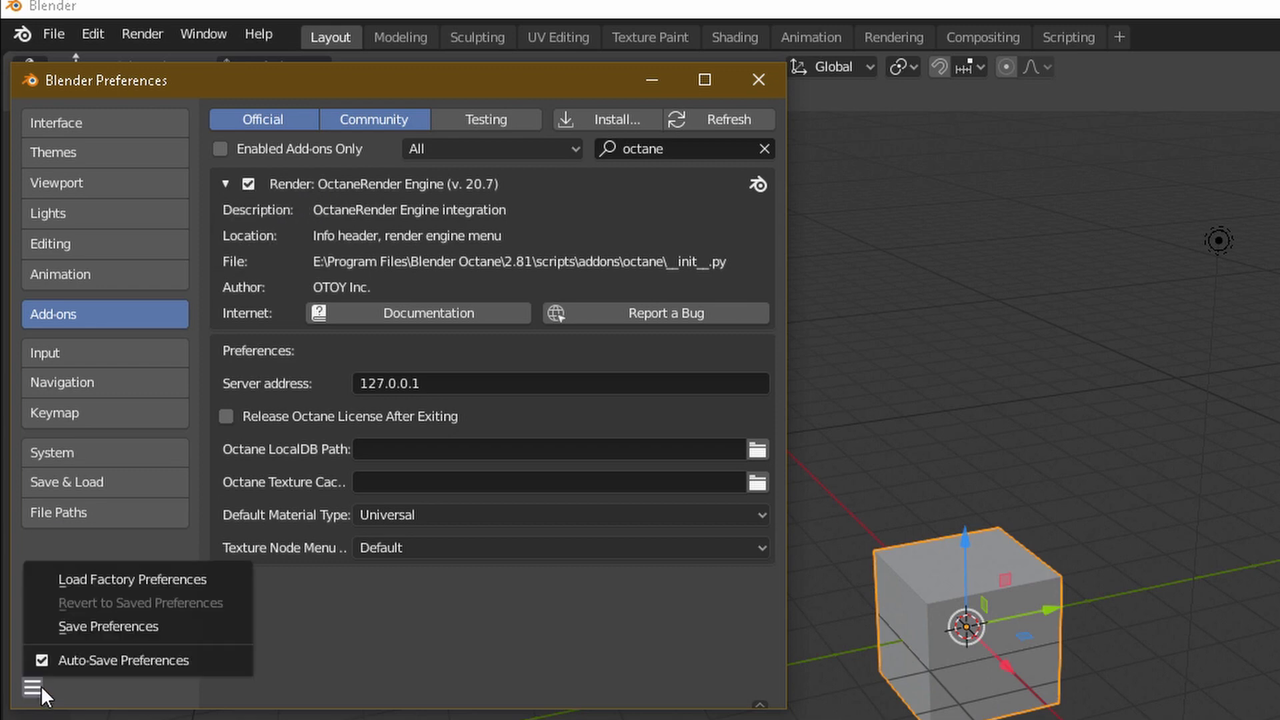
click(66, 626)
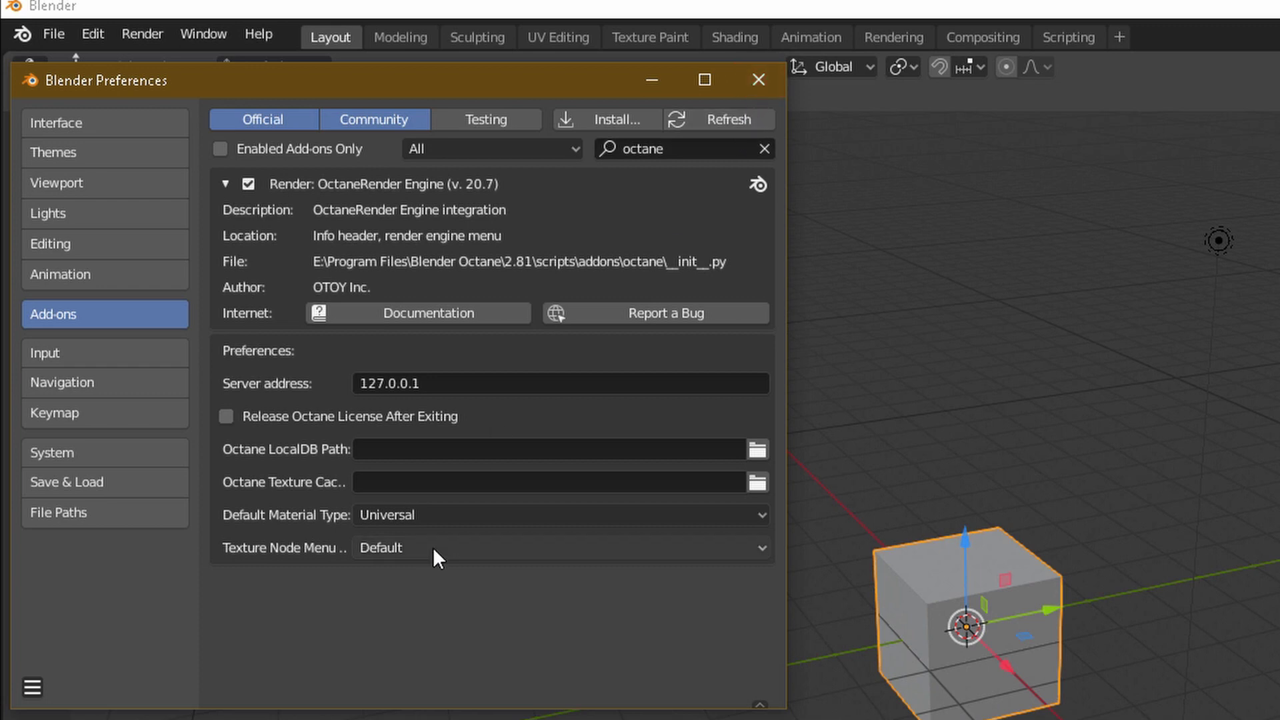
click(439, 516)
click(438, 517)
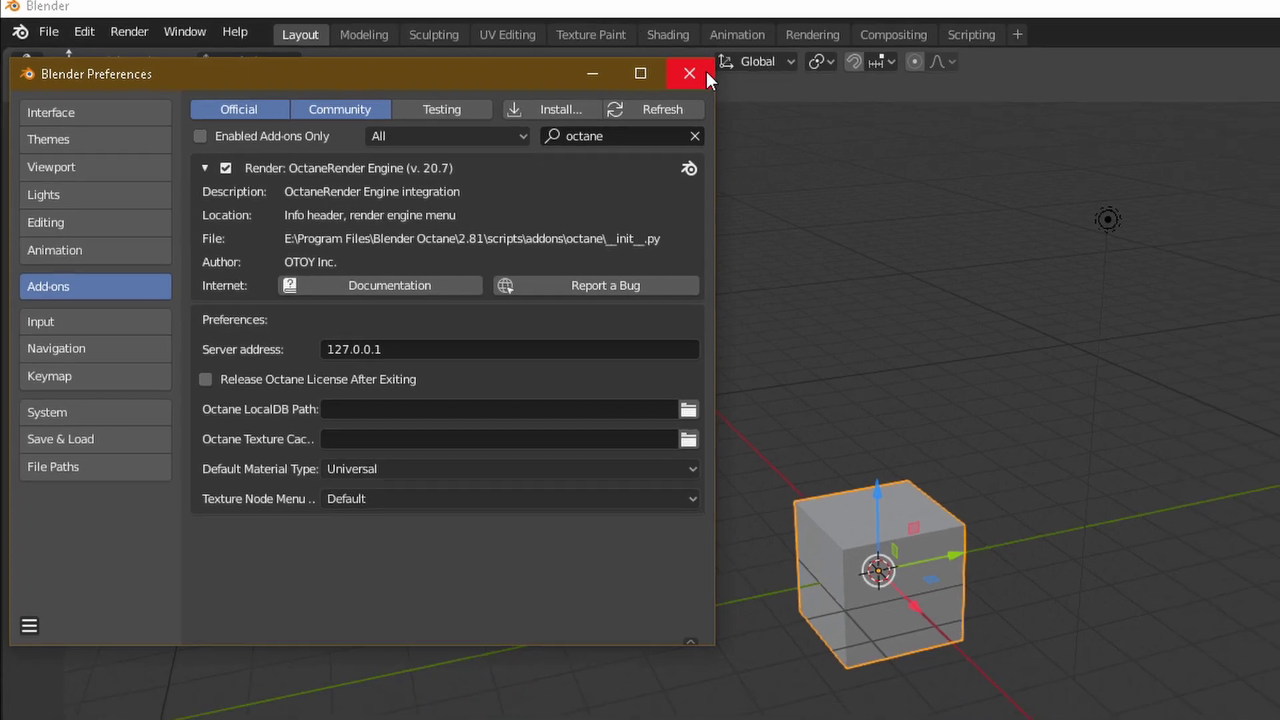
click(758, 80)
middle_drag(692, 241, 729, 313)
Set the Render Engine to Octane in Render Properties.
click(1190, 282)
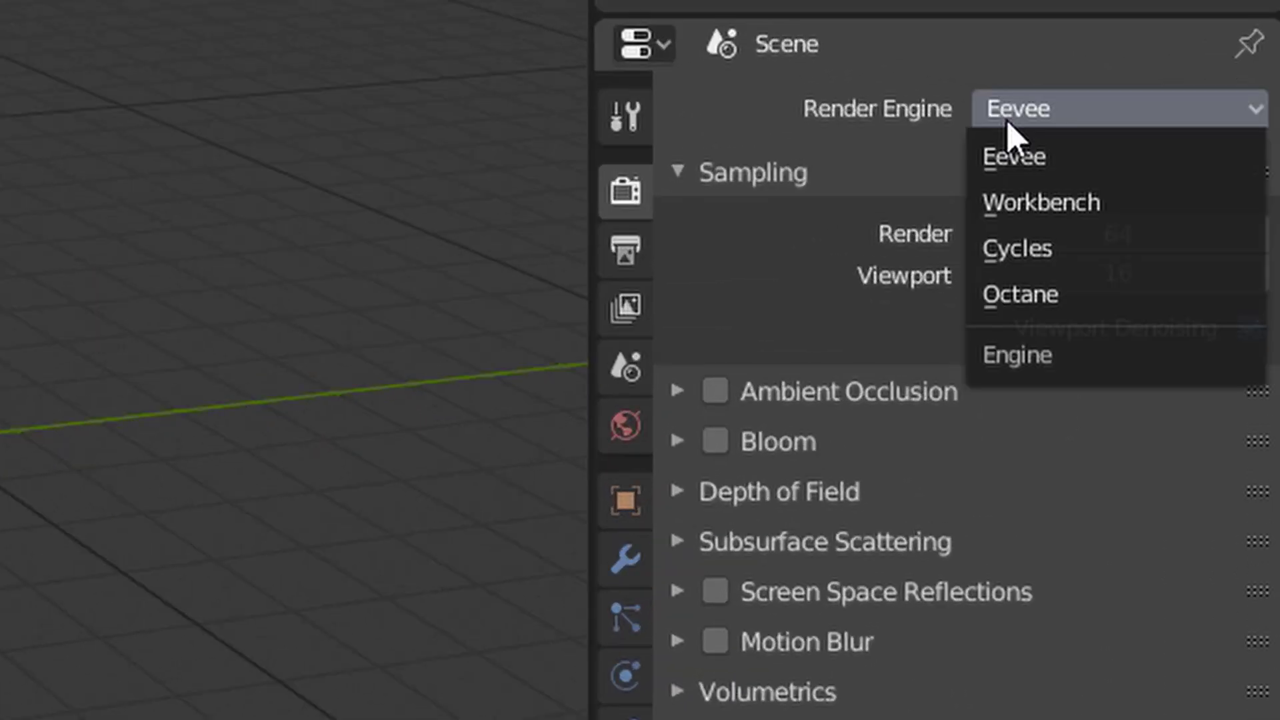
click(1012, 276)
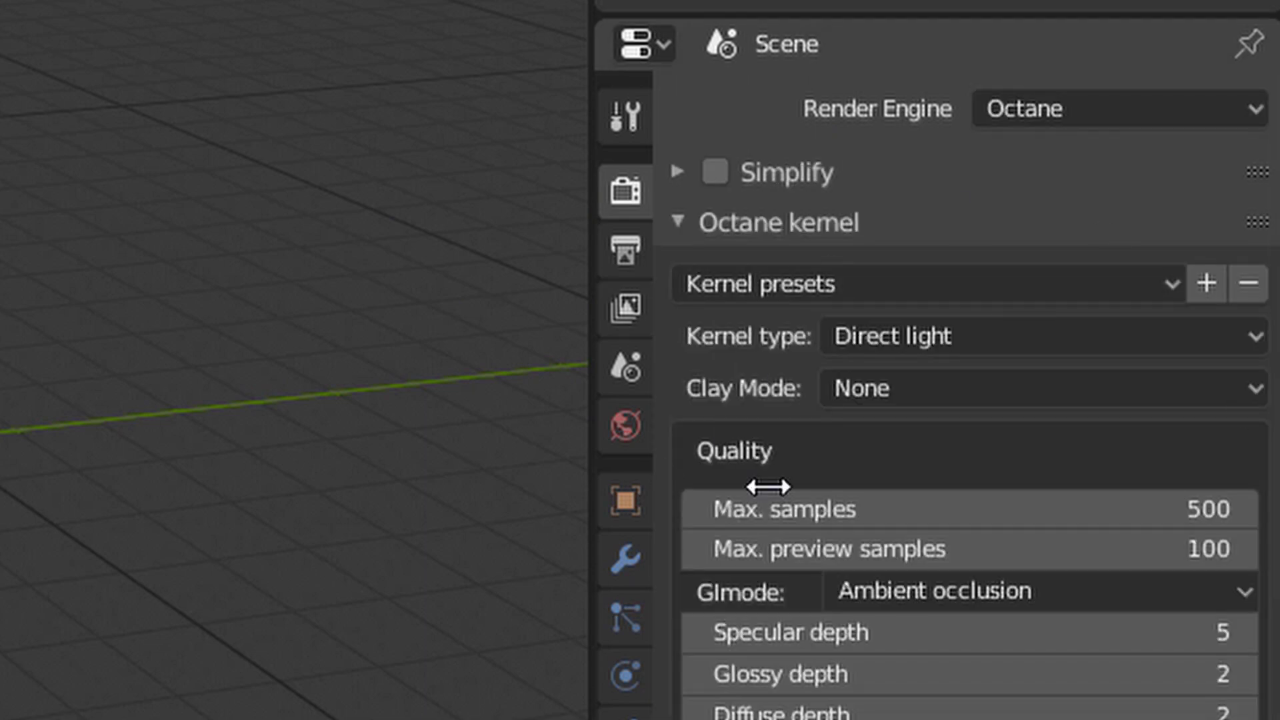
scroll(1271, 502, down, 10)
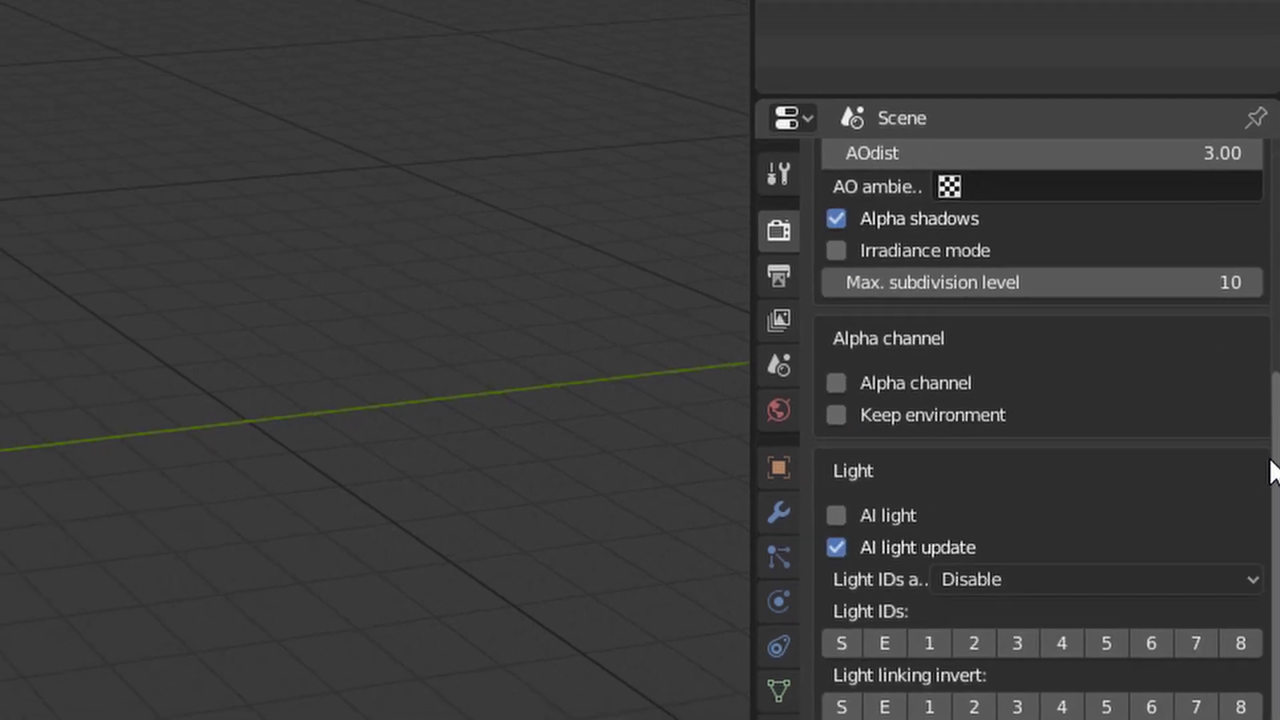
Switch the viewport to Rendered shading so Octane renders the cube.
key(z)
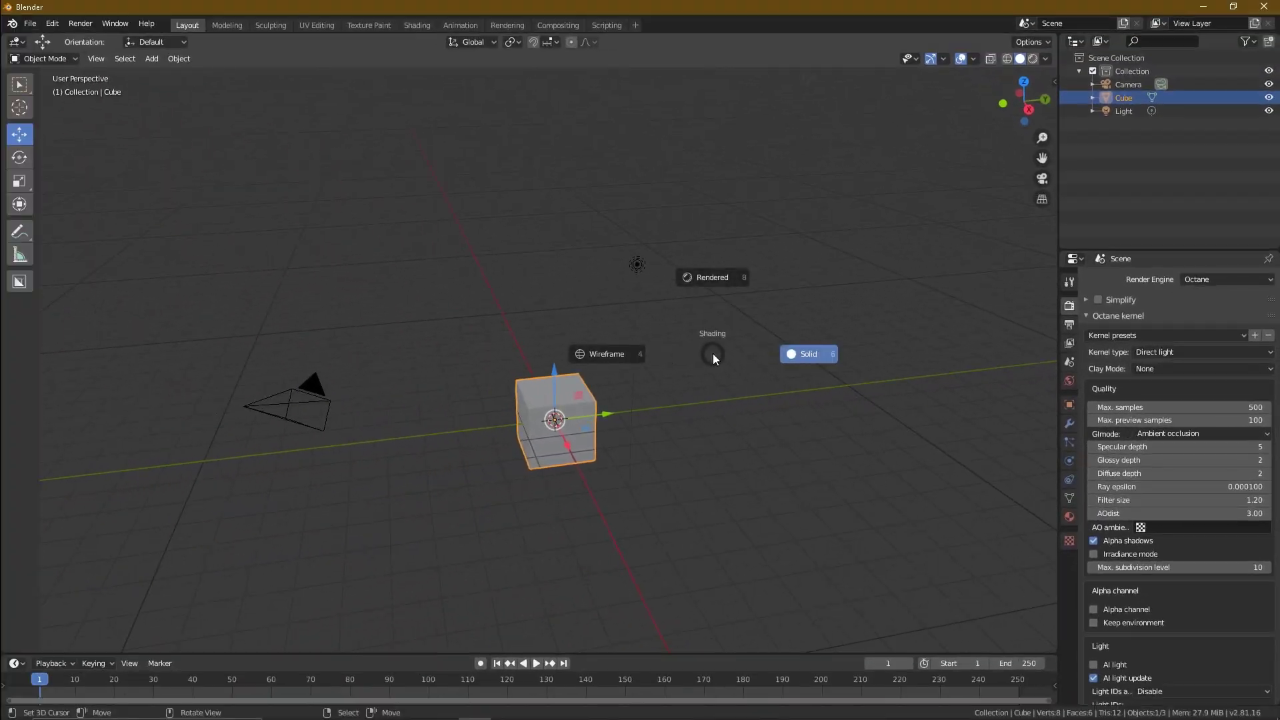
click(713, 353)
key(z)
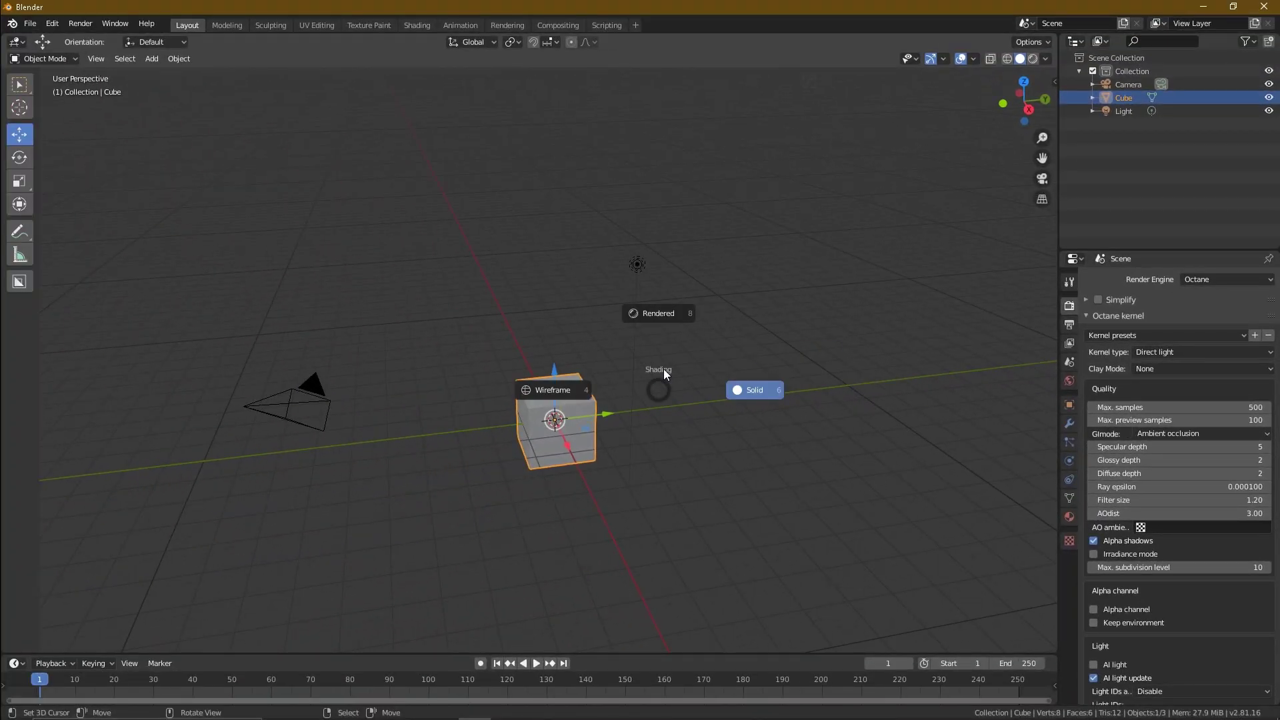
click(664, 334)
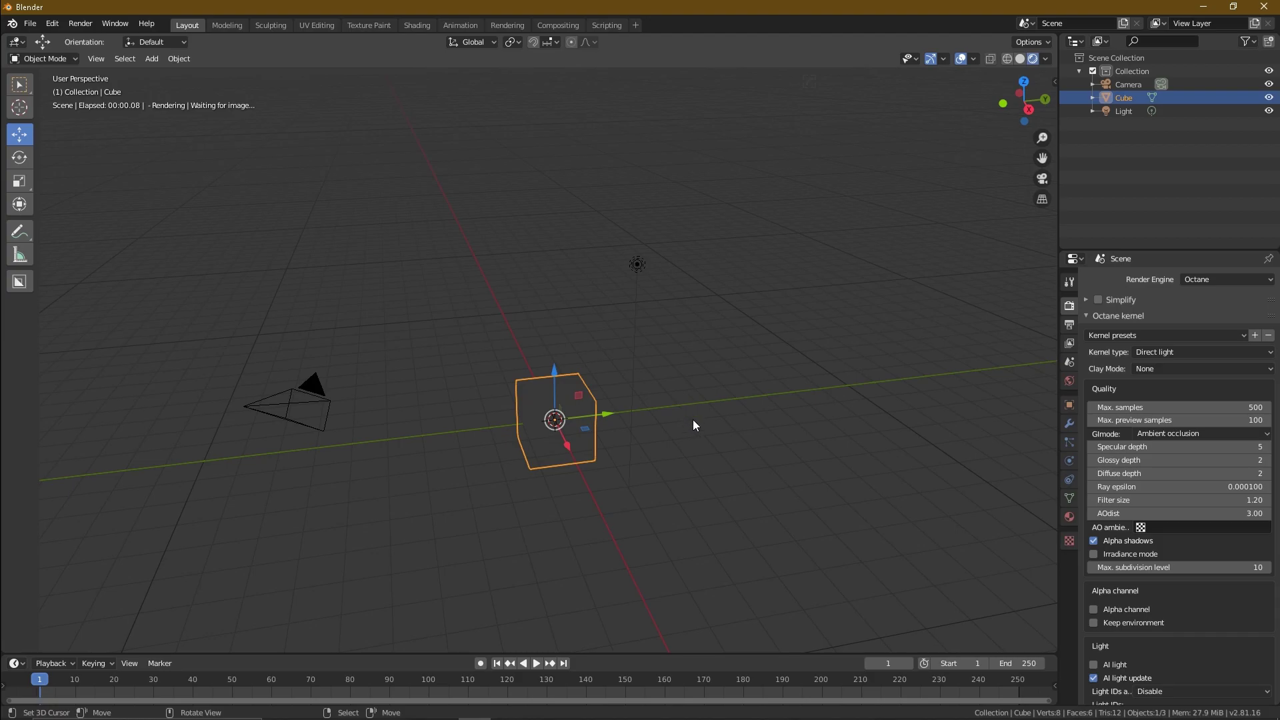
scroll(687, 381, up, 3)
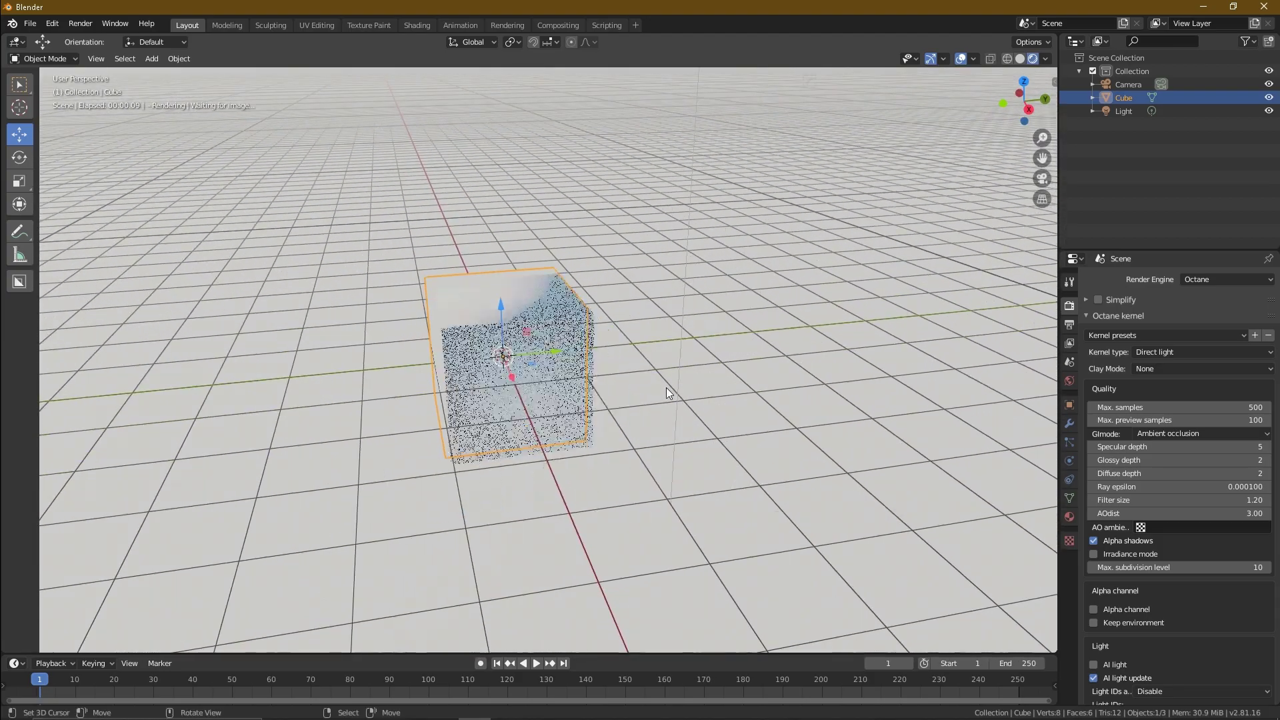